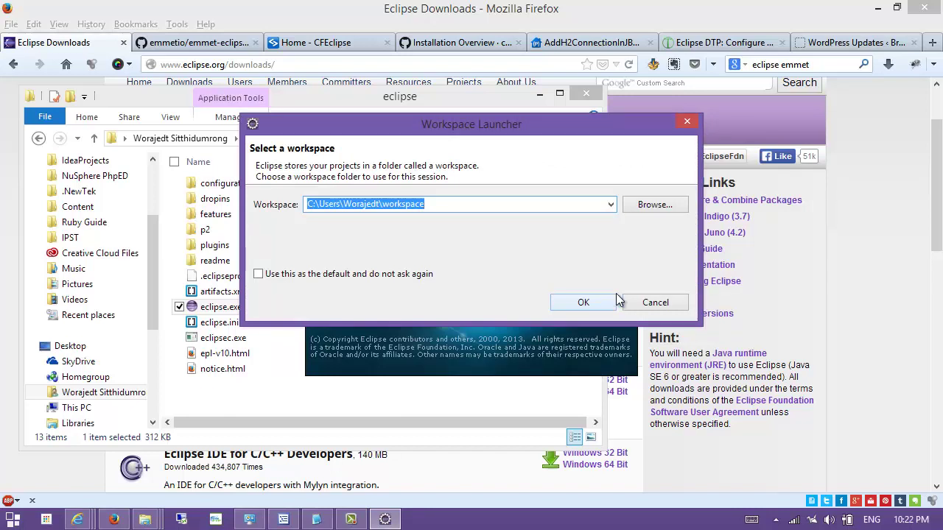
- Set the workspace folder name to workspace-cfeclipse within the home directory, make it the default without asking again, and launch it
left_click(515, 207)
double_click(399, 207)
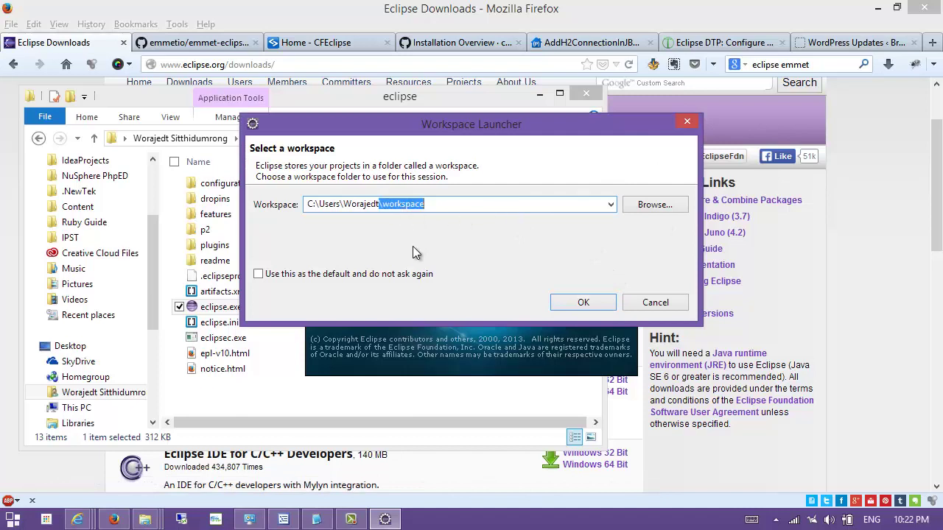
left_click(444, 210)
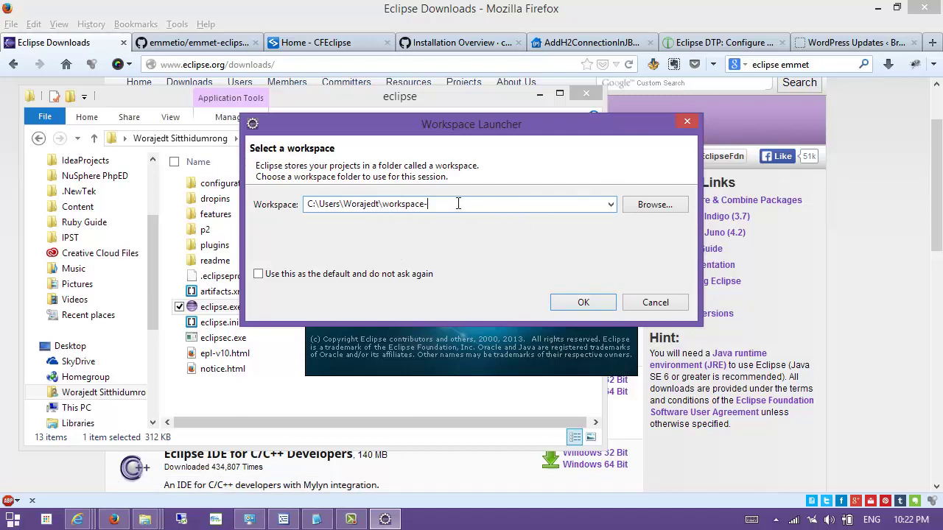
type("-cfeclipse")
left_click(298, 274)
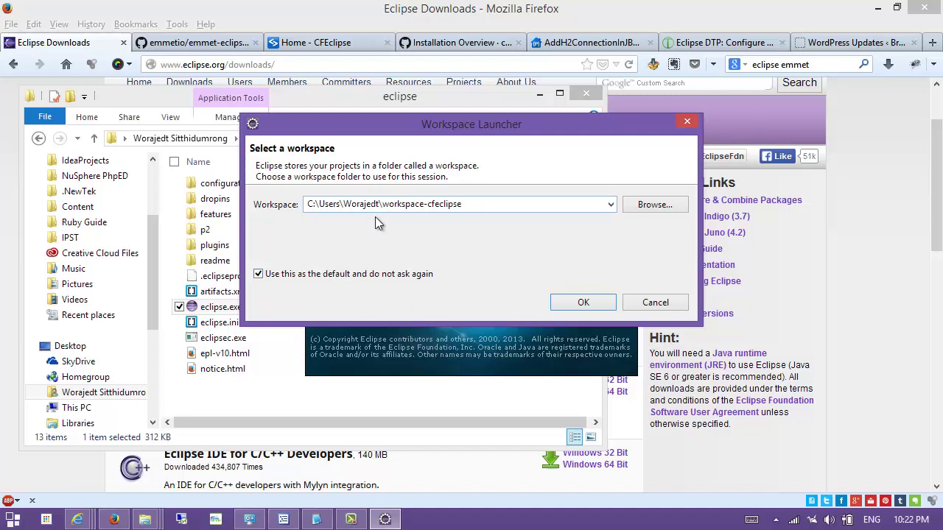
left_click(407, 209)
left_click(454, 205)
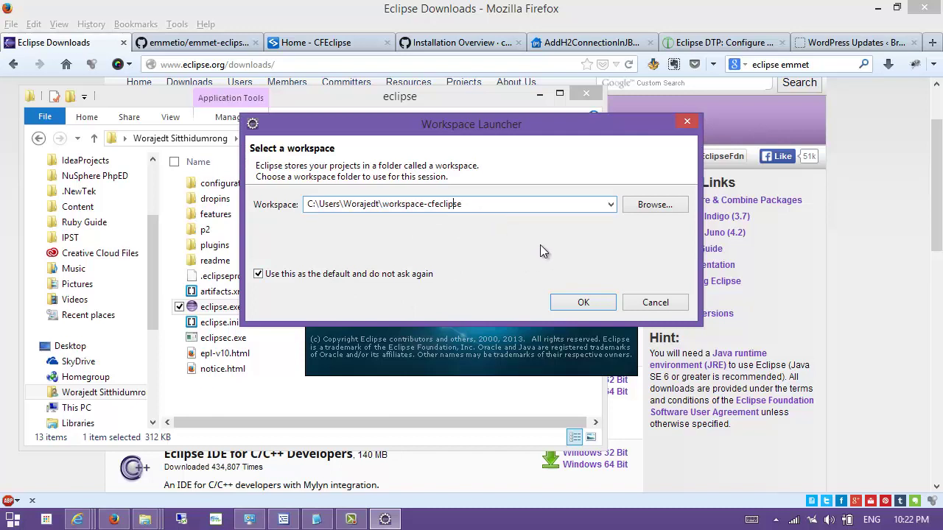
left_click(572, 301)
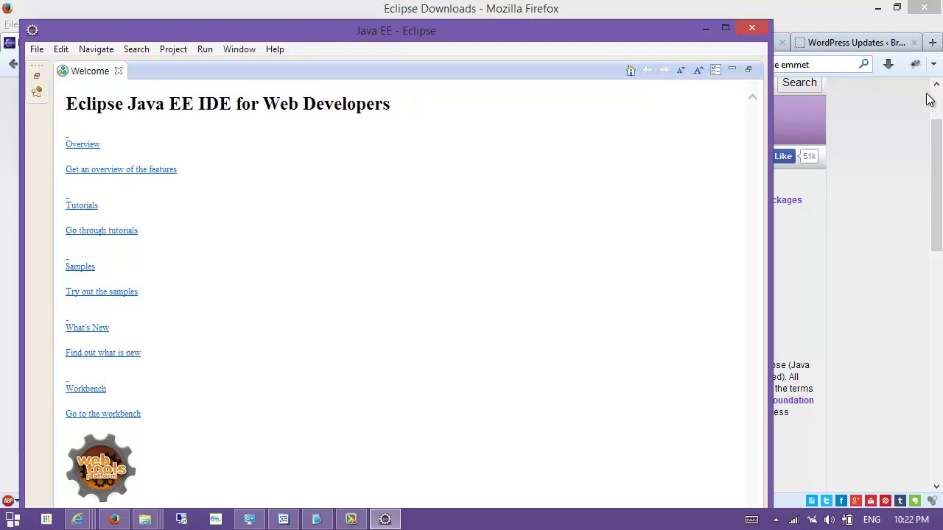
- Maximize the Eclipse window and close the Welcome page to reveal the workbench
left_click(726, 29)
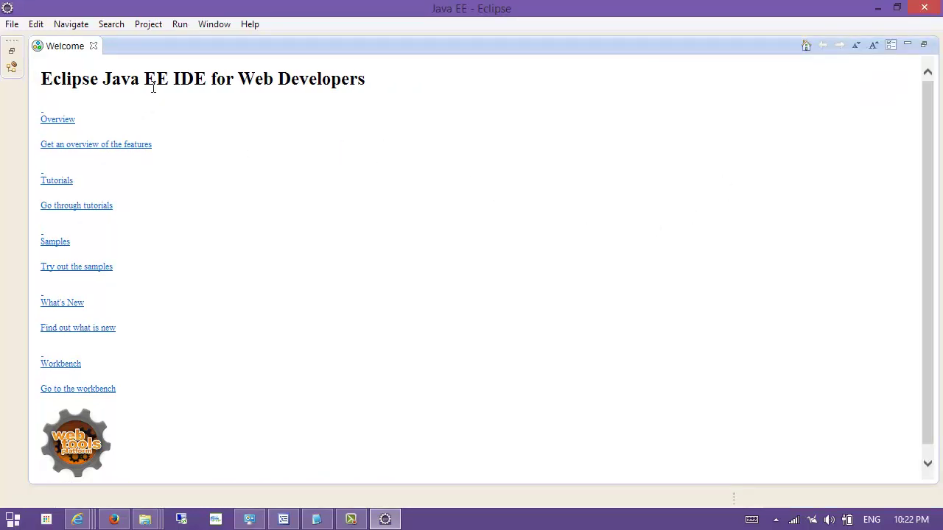
left_click(94, 46)
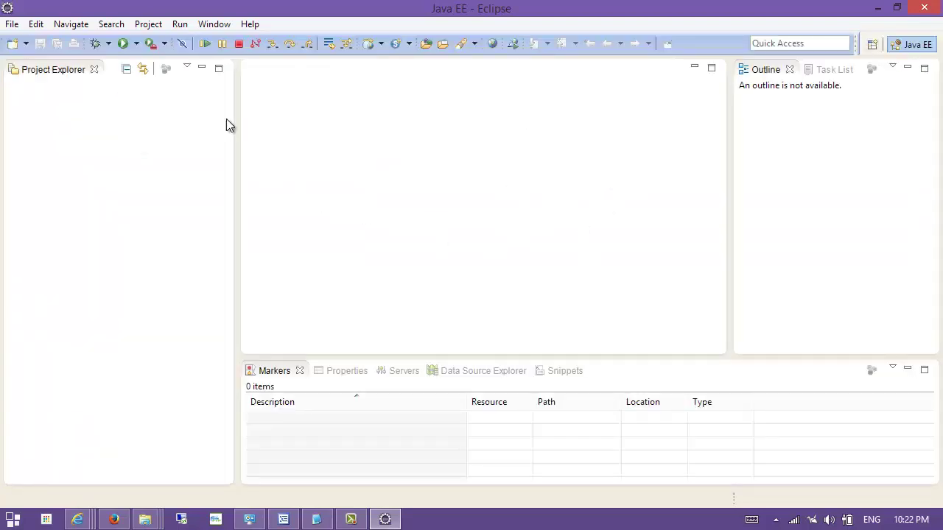
- Open the Eclipse preferences and filter the settings by "encod"
left_click(215, 25)
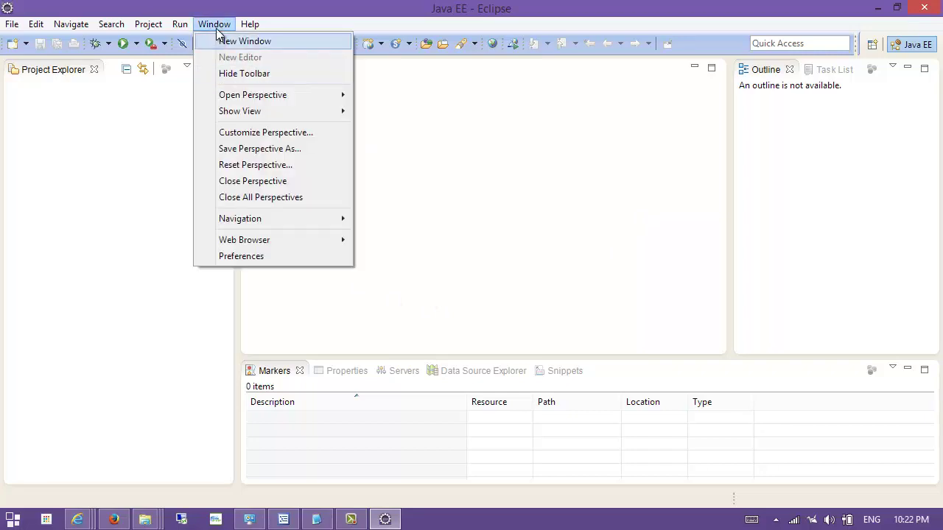
left_click(264, 257)
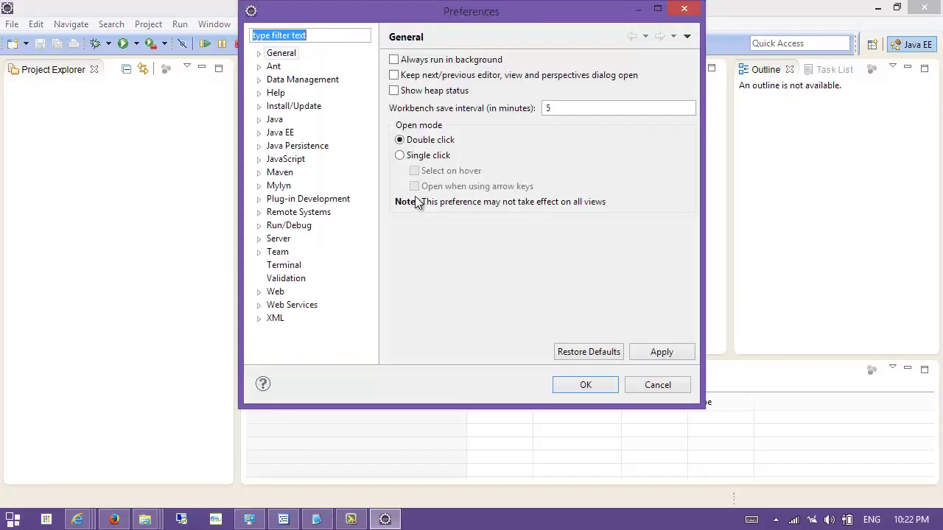
left_click_drag(267, 63, 260, 46)
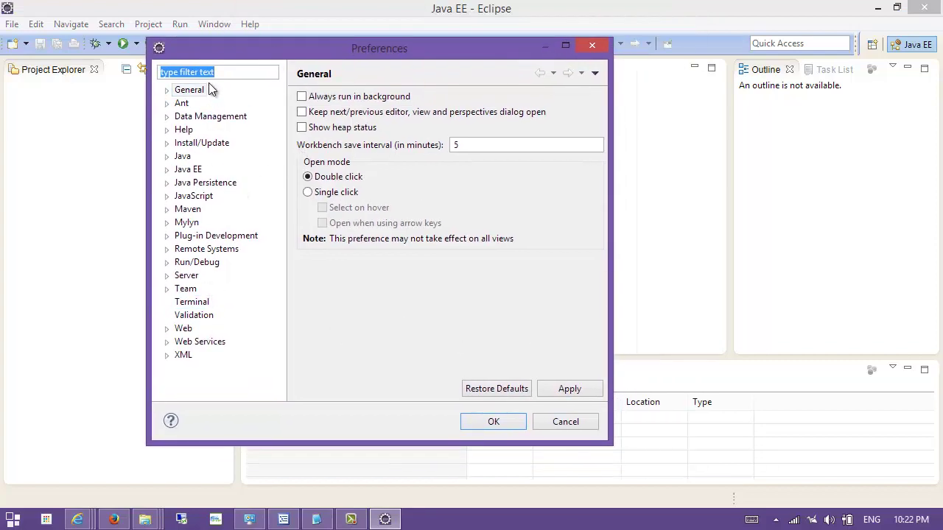
type("ec")
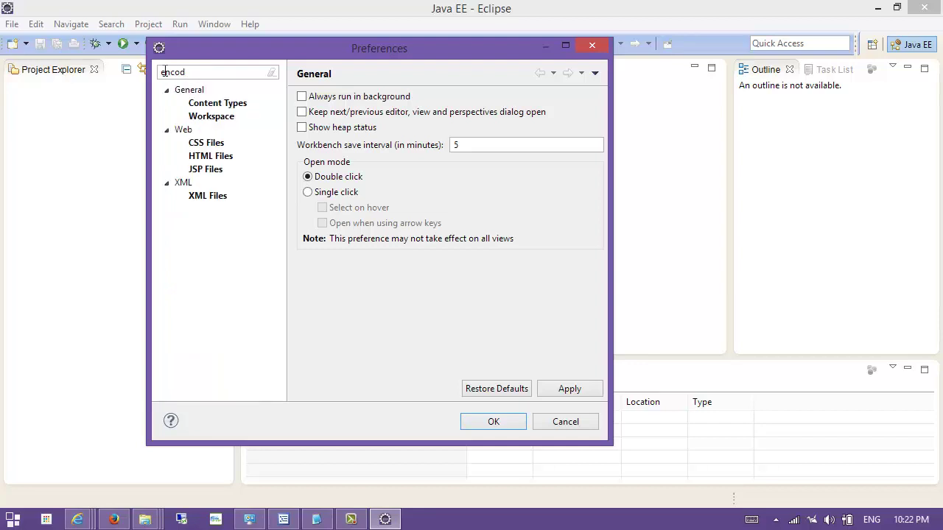
left_click_drag(231, 47, 258, 54)
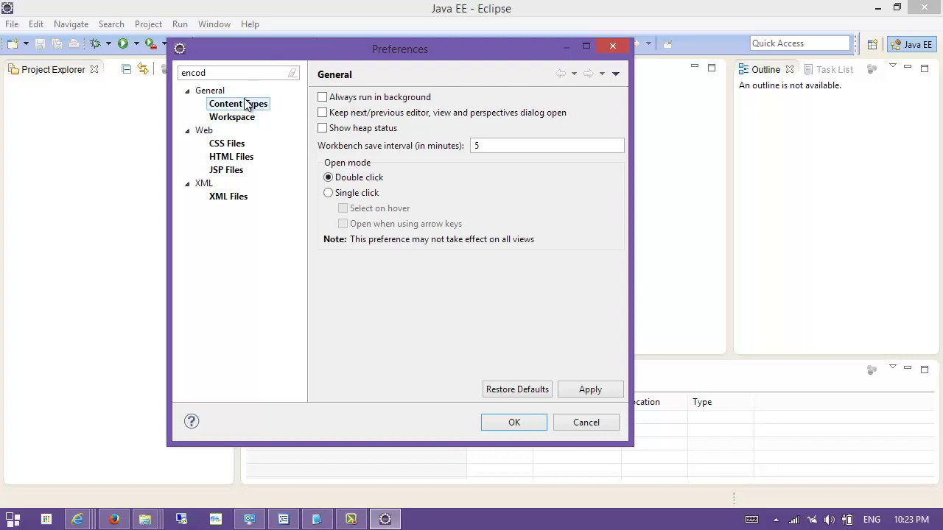
- Set the workspace's text file encoding to UTF-8 instead of the default
left_click(223, 108)
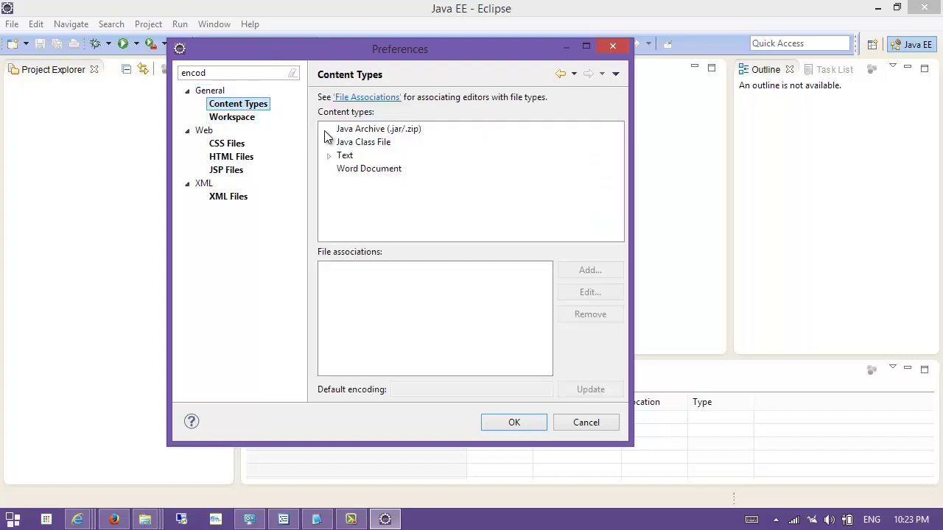
left_click(243, 118)
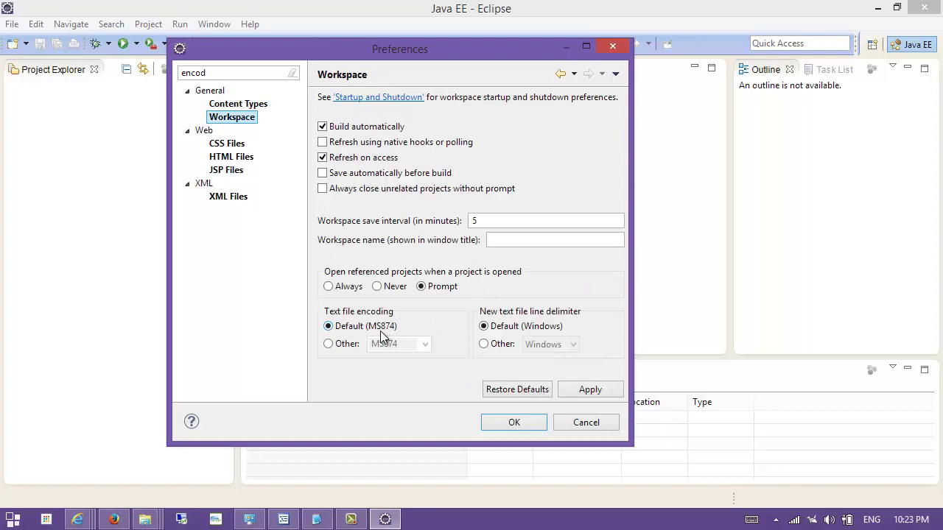
left_click(345, 344)
left_click(426, 344)
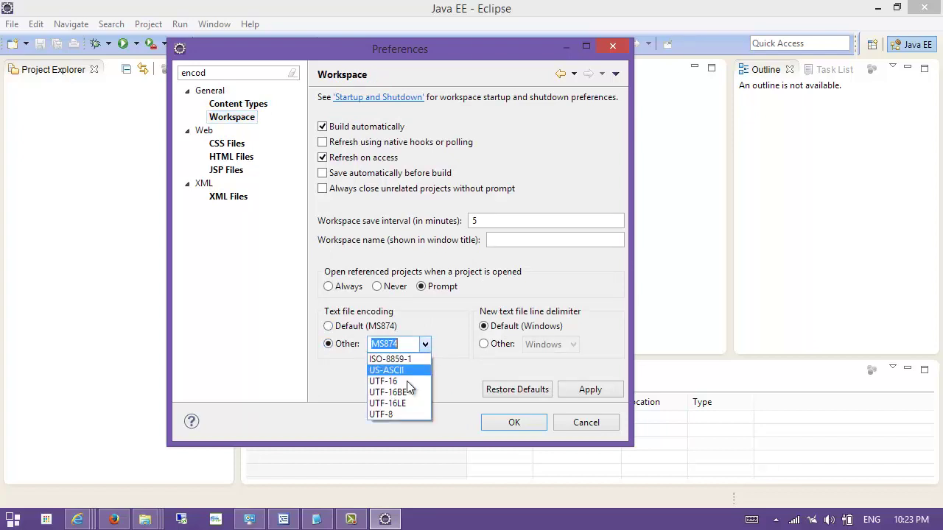
left_click(408, 414)
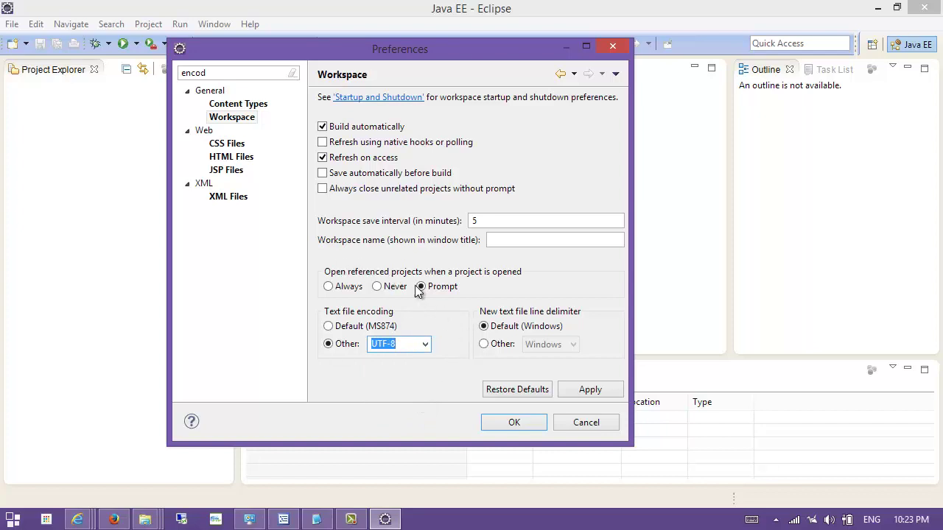
- Examine the content types under Text and the encoding settings for CSS and HTML files
left_click(237, 104)
left_click(343, 156)
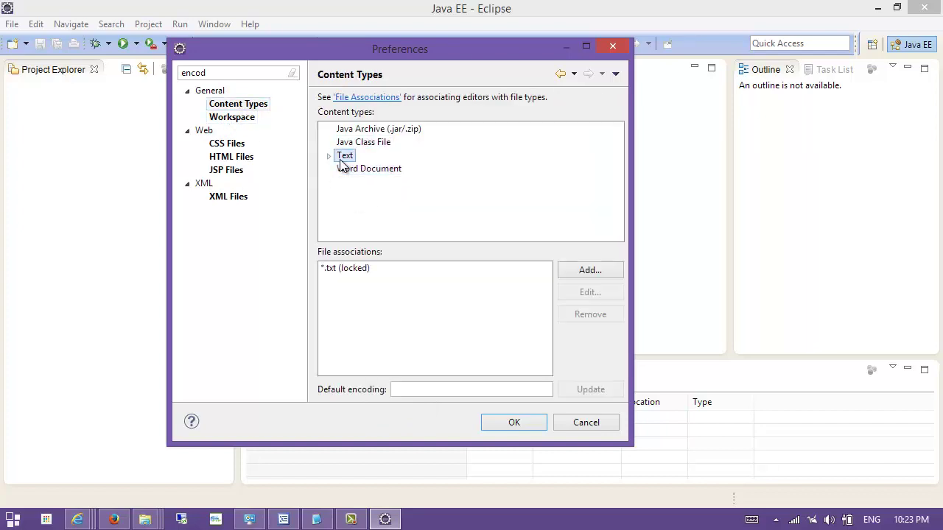
double_click(344, 157)
scroll(358, 170, "down", 3)
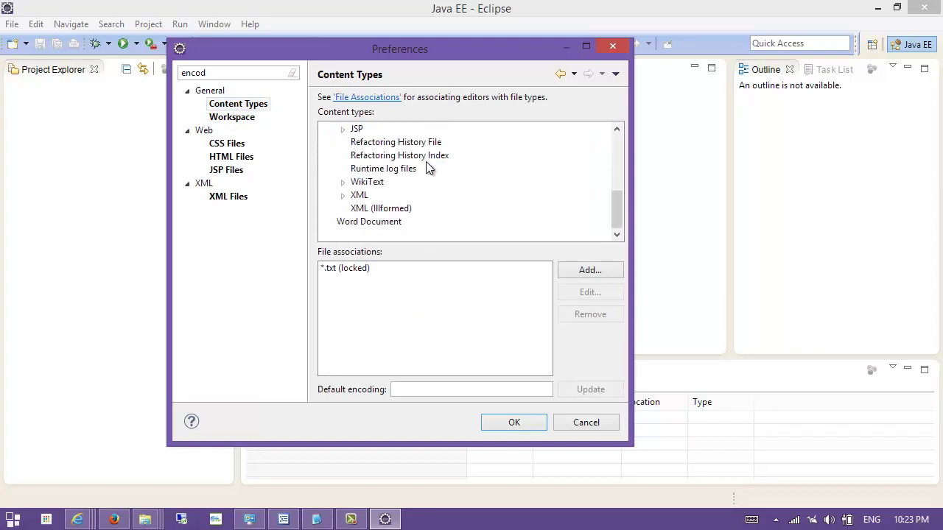
scroll(398, 213, "up", 2)
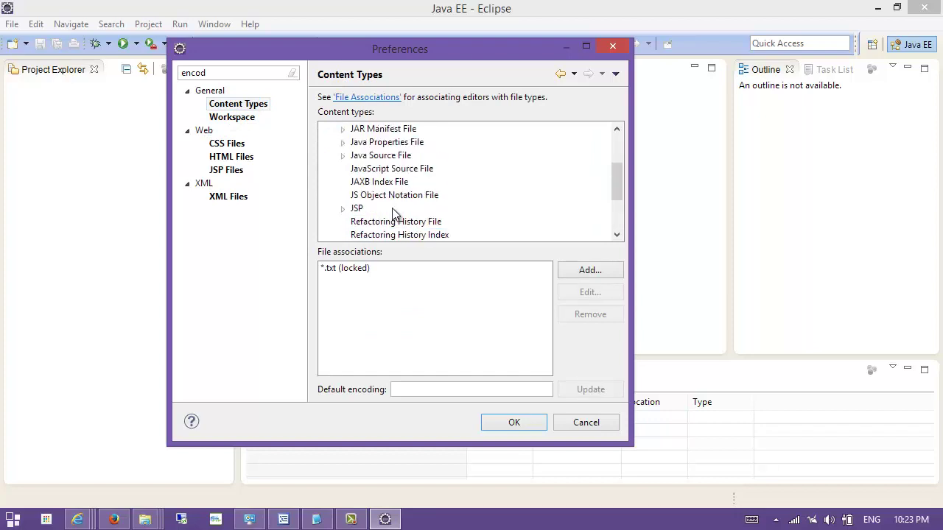
scroll(444, 195, "up", 2)
scroll(396, 186, "down", 4)
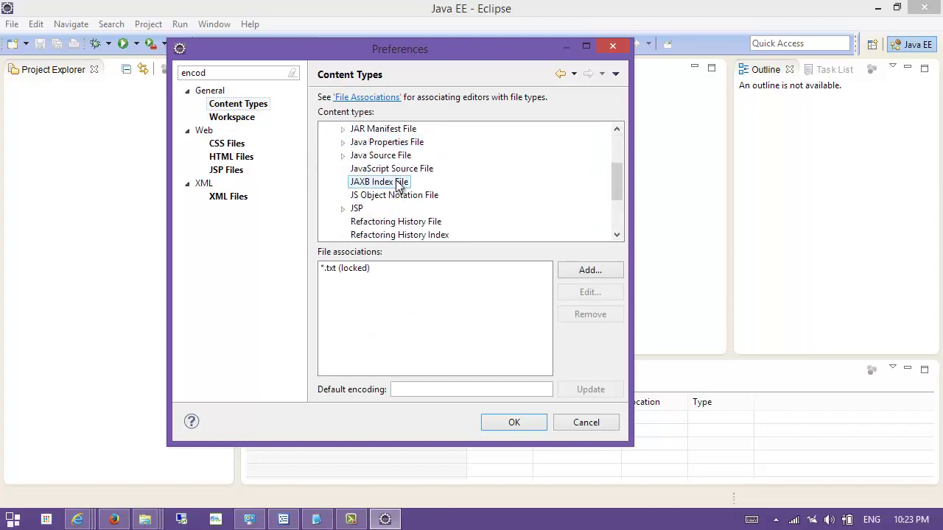
scroll(396, 186, "up", 4)
left_click(230, 143)
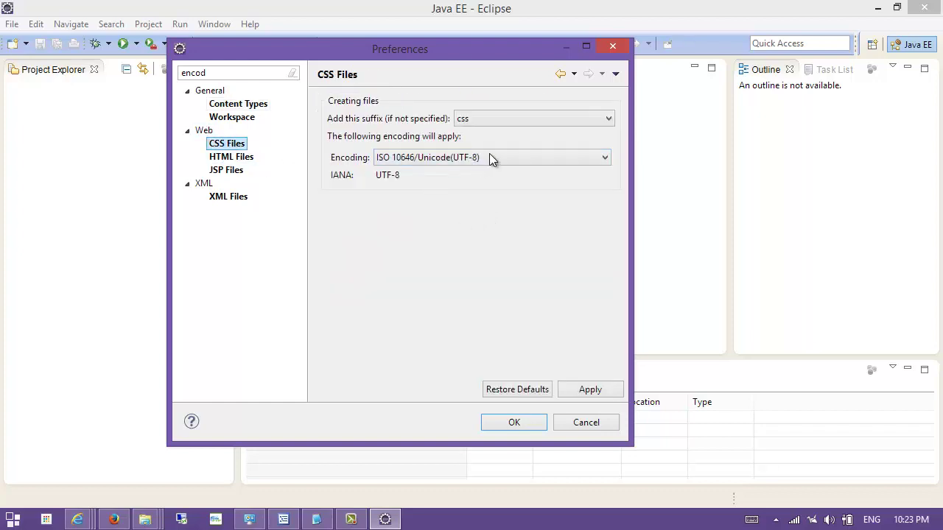
left_click(231, 156)
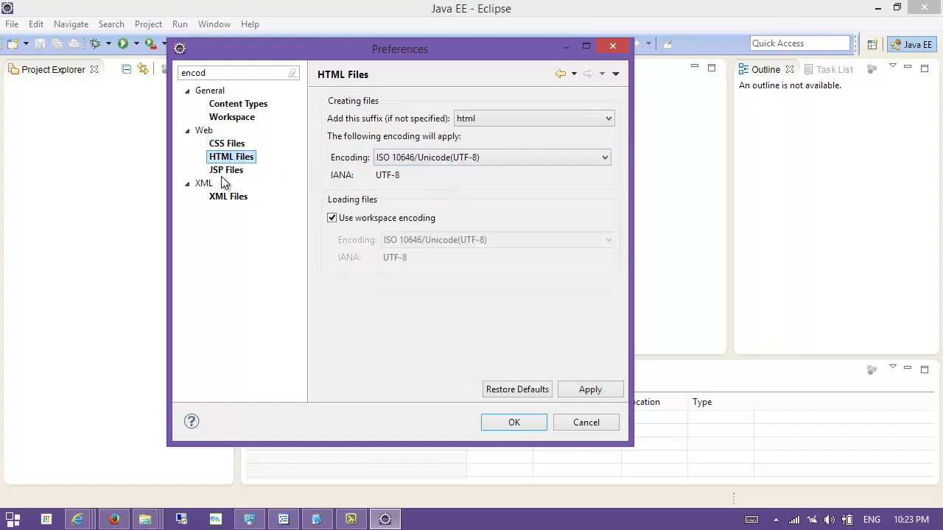
- Set the encoding for new JSP files to ISO 10646/Unicode(UTF-8)
left_click(226, 170)
left_click(421, 159)
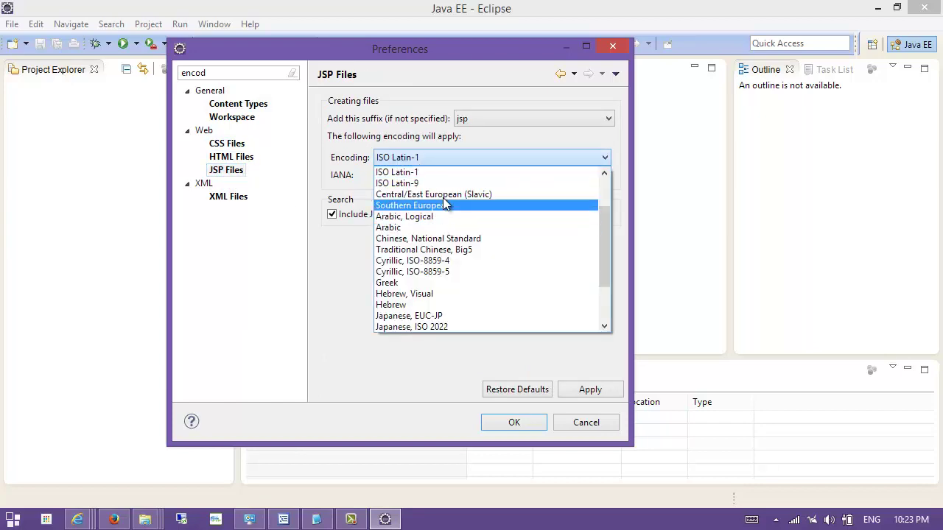
scroll(425, 284, "down", 2)
scroll(432, 305, "up", 4)
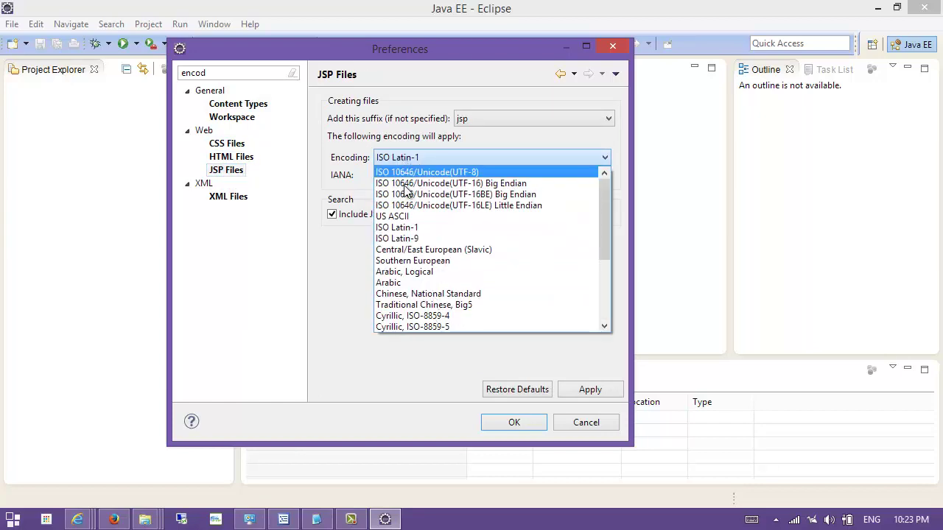
scroll(416, 237, "down", 4)
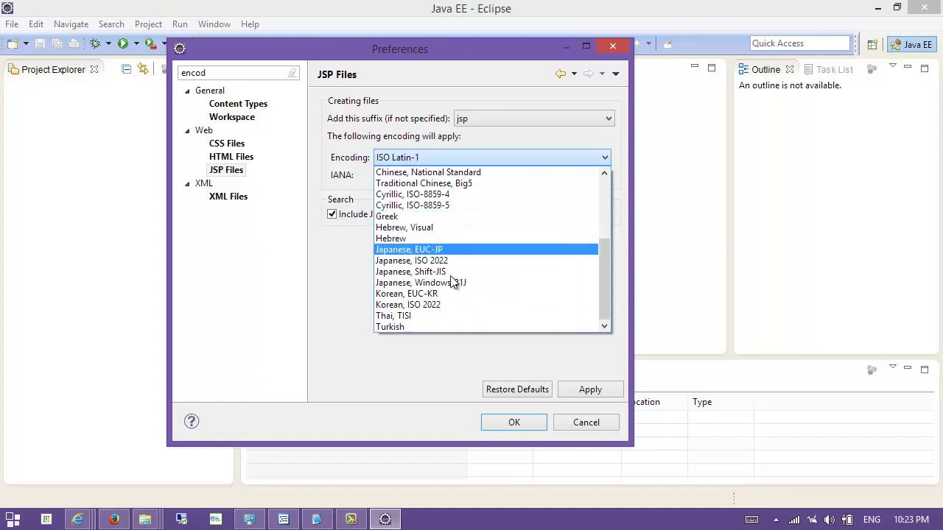
left_click_drag(607, 286, 607, 201)
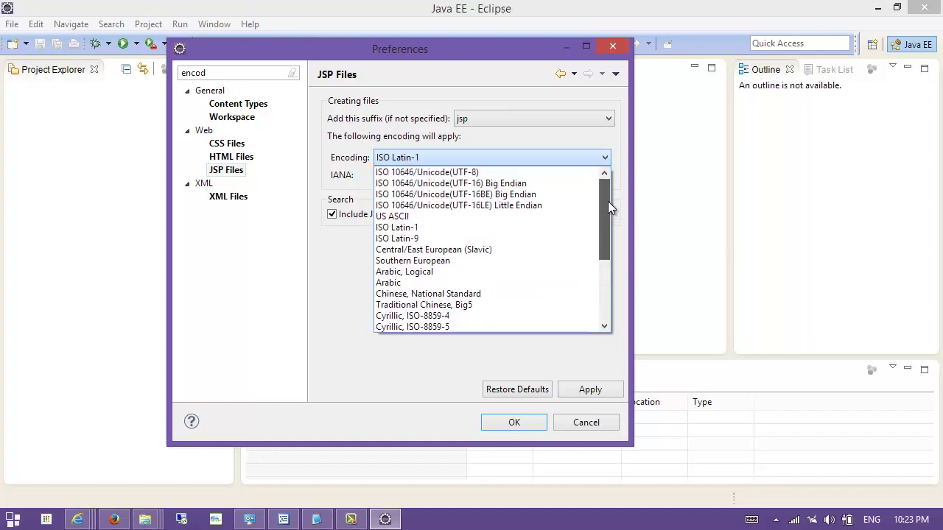
left_click(477, 172)
- Check the encoding used for XML files, then apply the preference changes and close the dialog
left_click(229, 196)
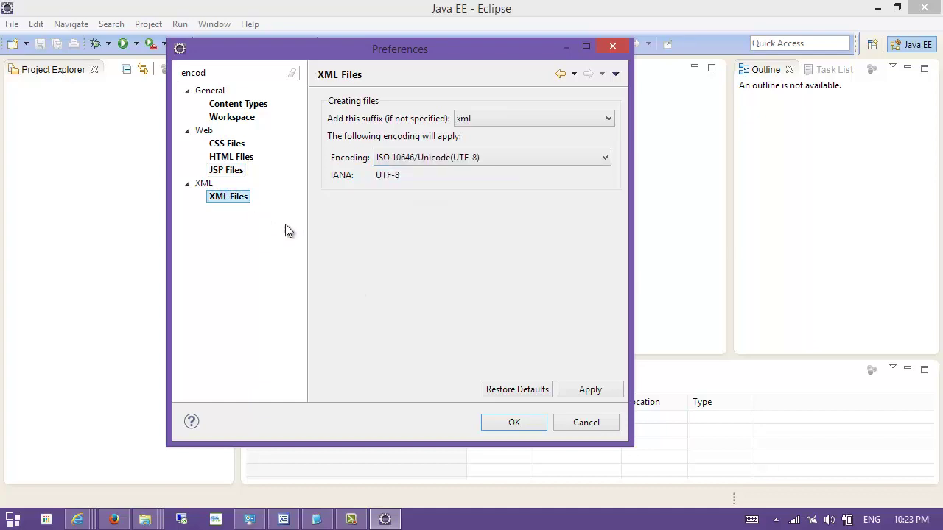
left_click(566, 391)
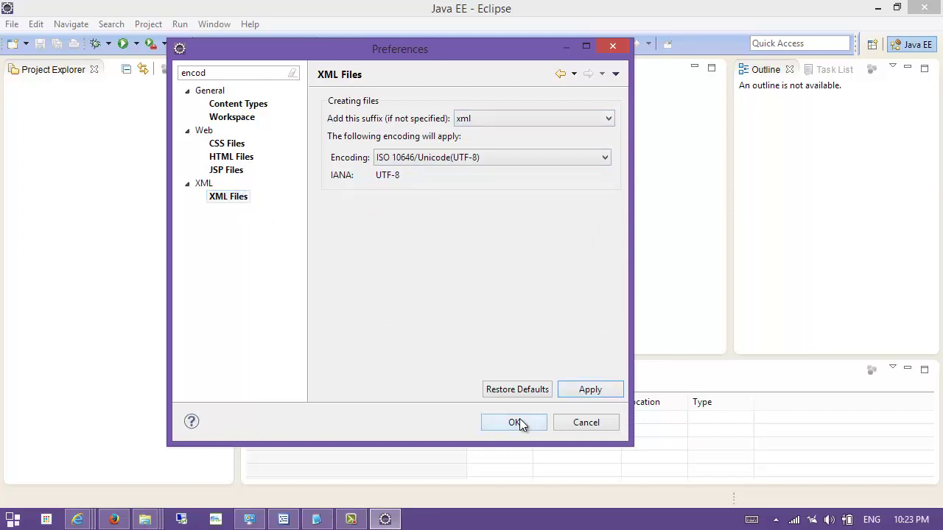
left_click(516, 421)
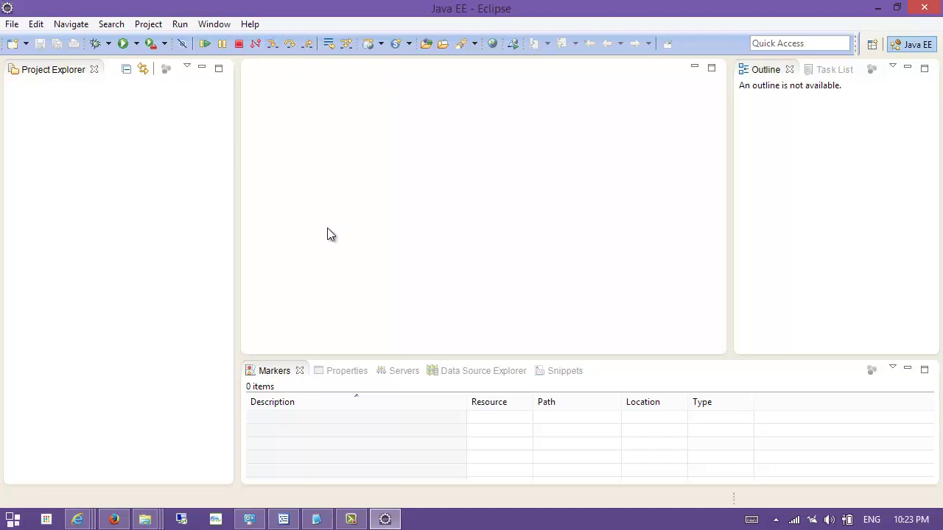
- View the options for switching to another workspace without choosing one
left_click(12, 24)
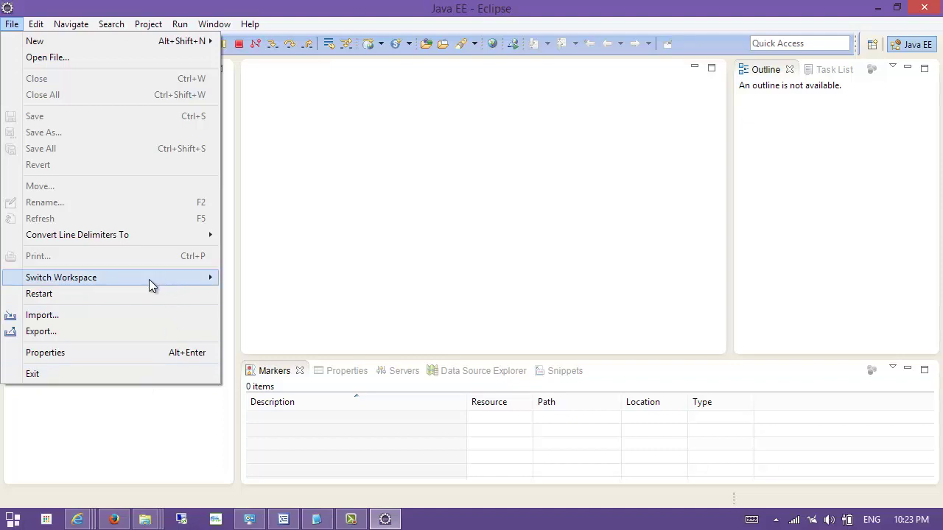
mouse_move(107, 278)
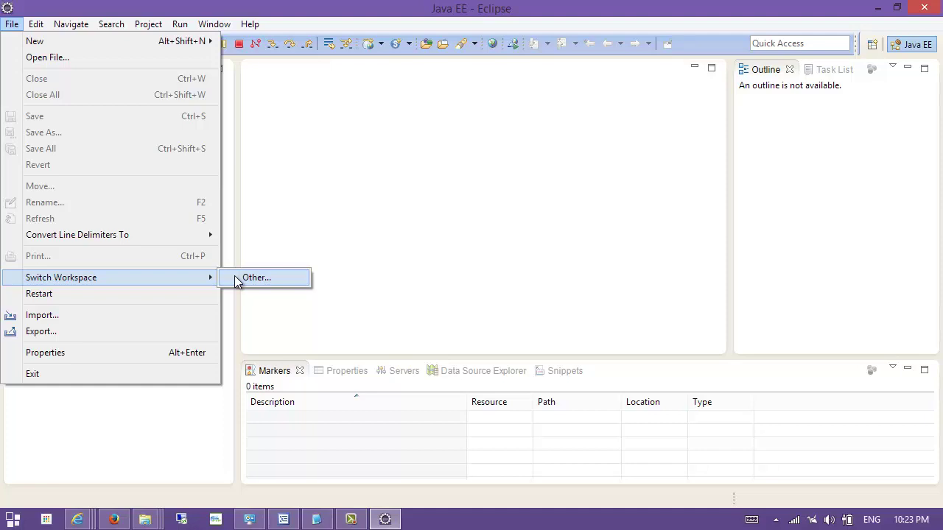
left_click(361, 260)
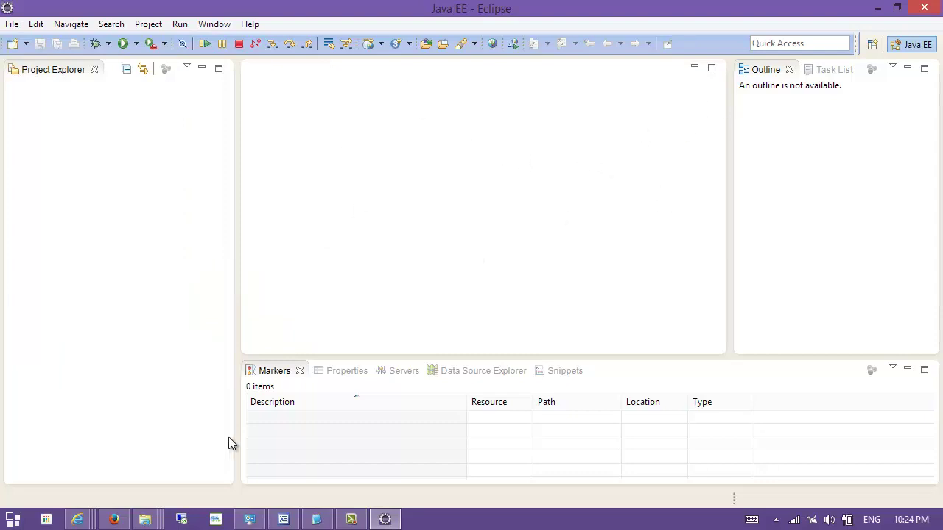
- Switch to Firefox and read the Emmet description in the emmetio/emmet-eclipse GitHub repository's README
left_click(111, 520)
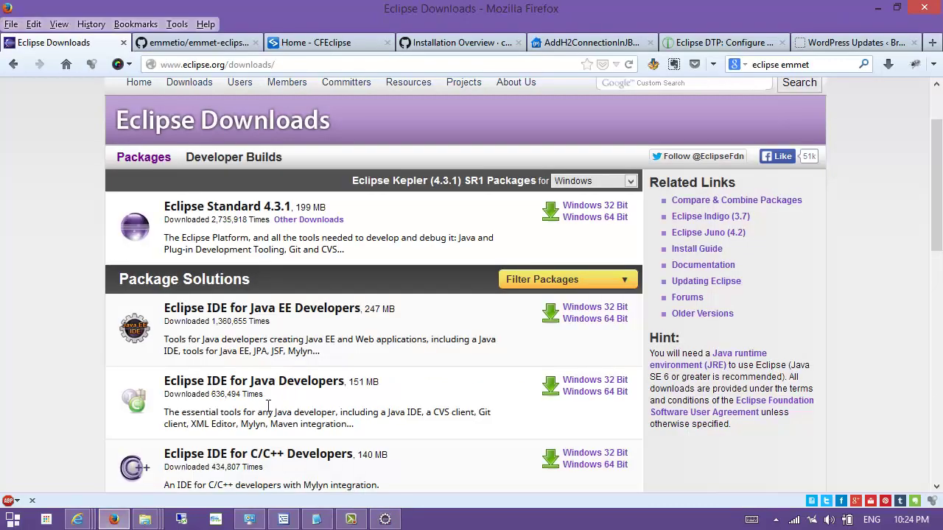
left_click(236, 47)
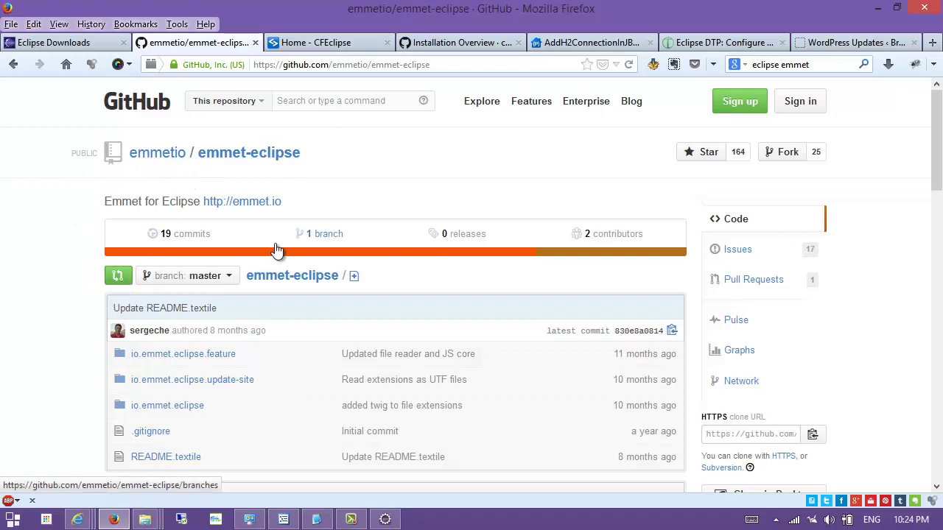
scroll(280, 221, "down", 10)
scroll(402, 217, "down", 2)
scroll(405, 224, "up", 2)
scroll(118, 143, "up", 3)
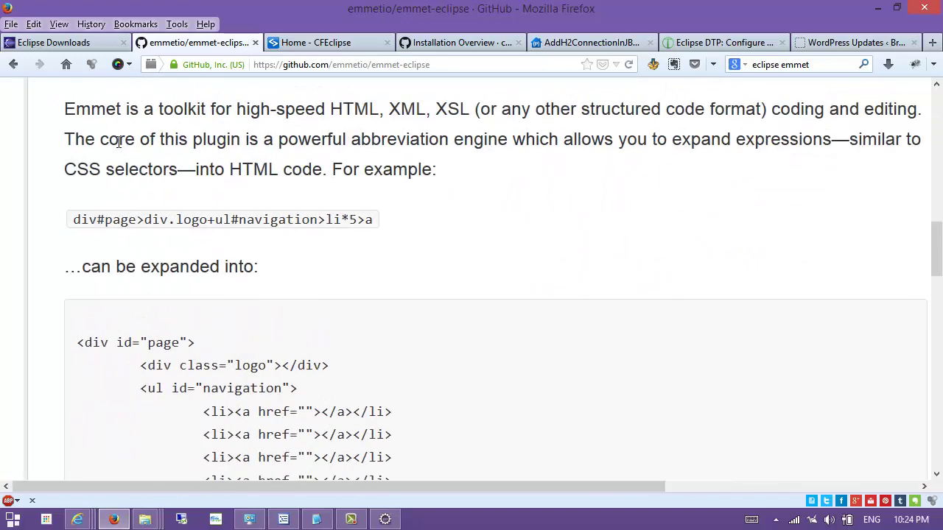
scroll(147, 158, "up", 3)
scroll(177, 240, "down", 5)
scroll(179, 202, "up", 2)
scroll(137, 181, "up", 2)
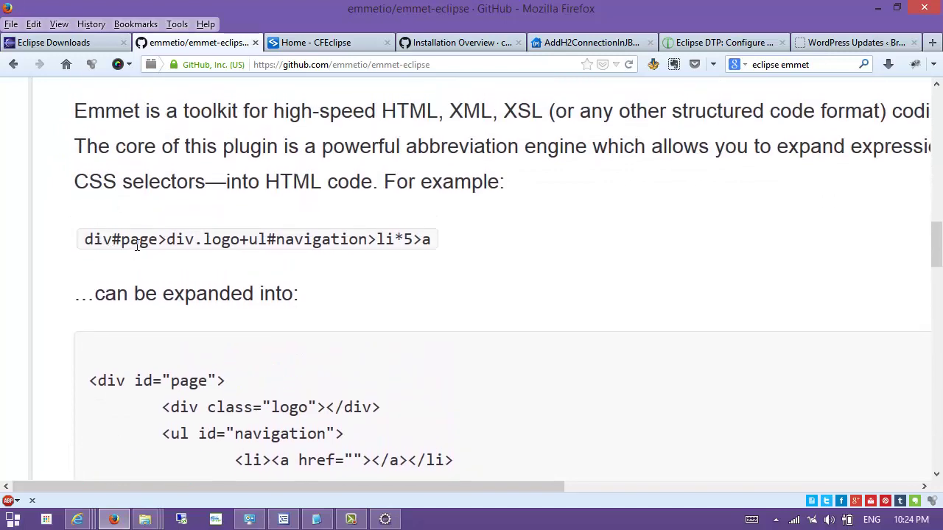
- Examine the parts of the example abbreviation div#page>div.logo+ul#navigation>li*5>a and the HTML it expands into, then restore the page's default zoom
double_click(136, 247)
double_click(191, 252)
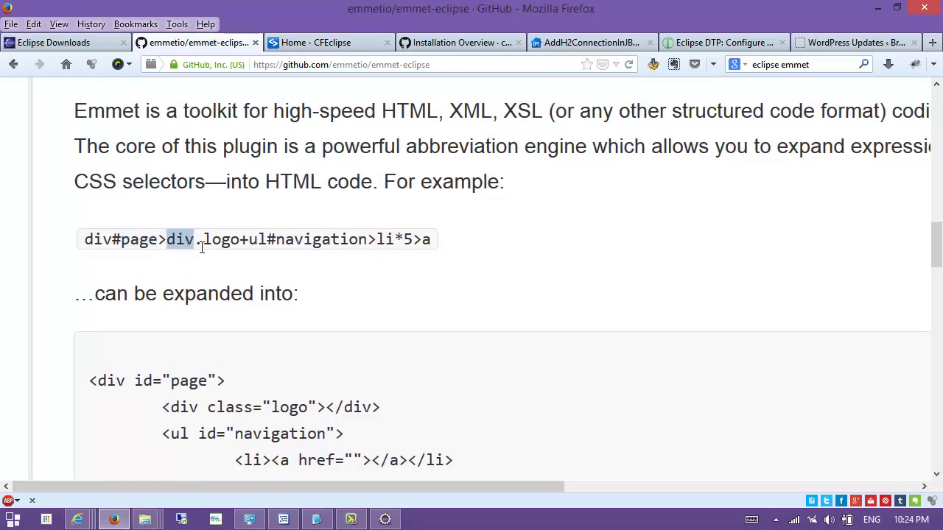
double_click(218, 241)
left_click_drag(248, 243, 444, 247)
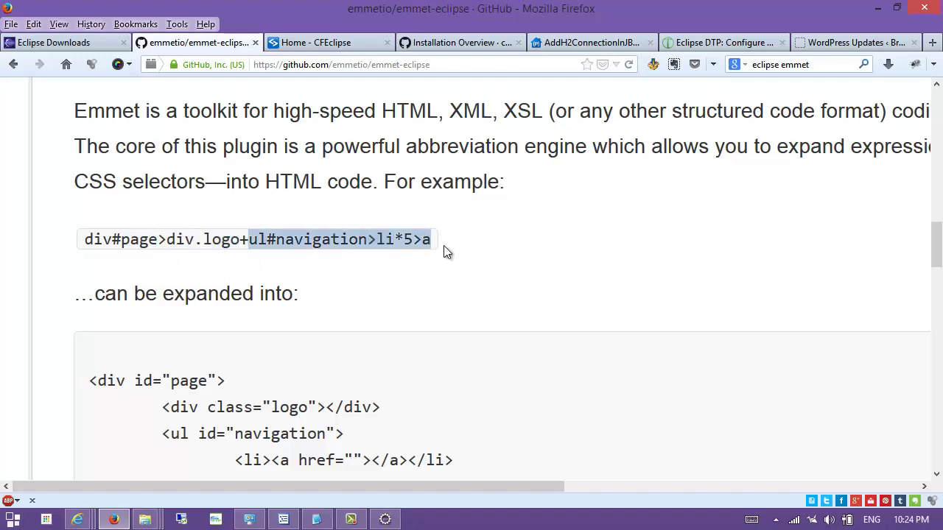
left_click(469, 281)
scroll(513, 254, "down", 4)
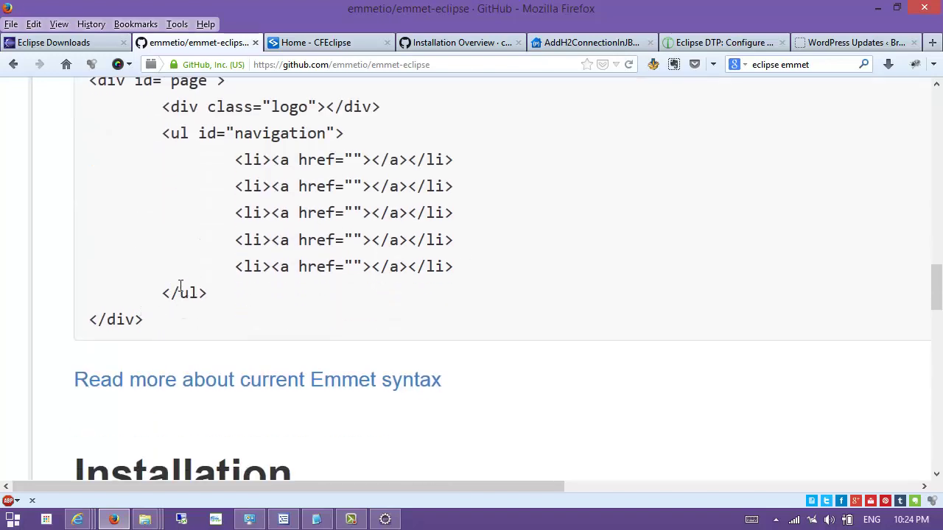
scroll(221, 247, "up", 4)
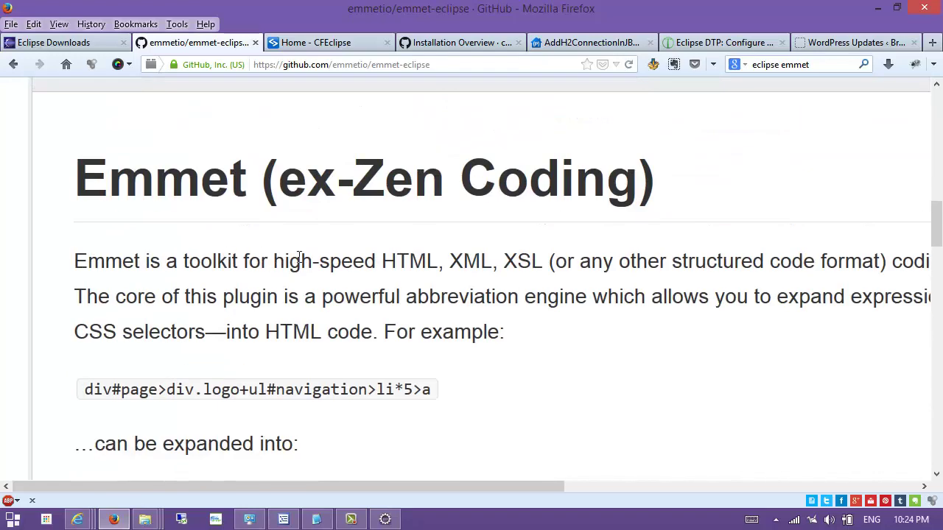
key("ctrl+0")
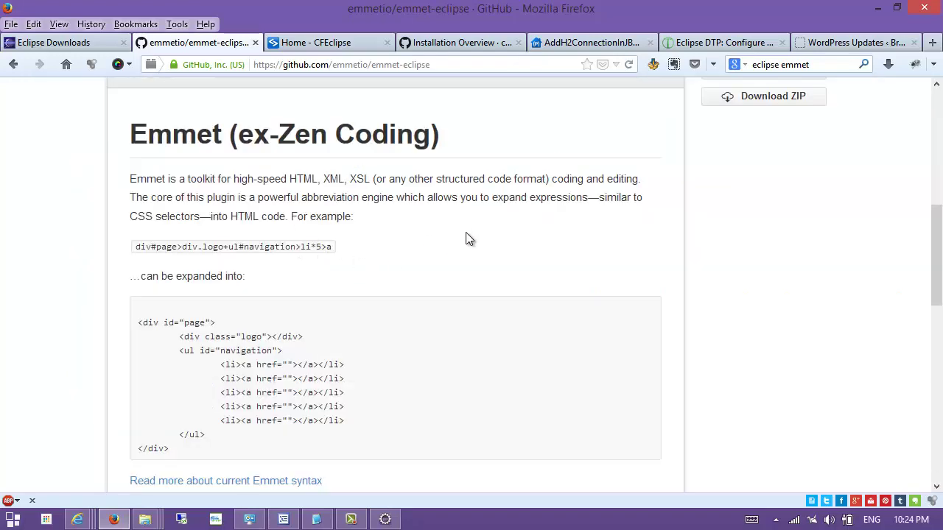
- Copy the Emmet update site's link address from the README's Installation section
scroll(459, 236, "down", 4)
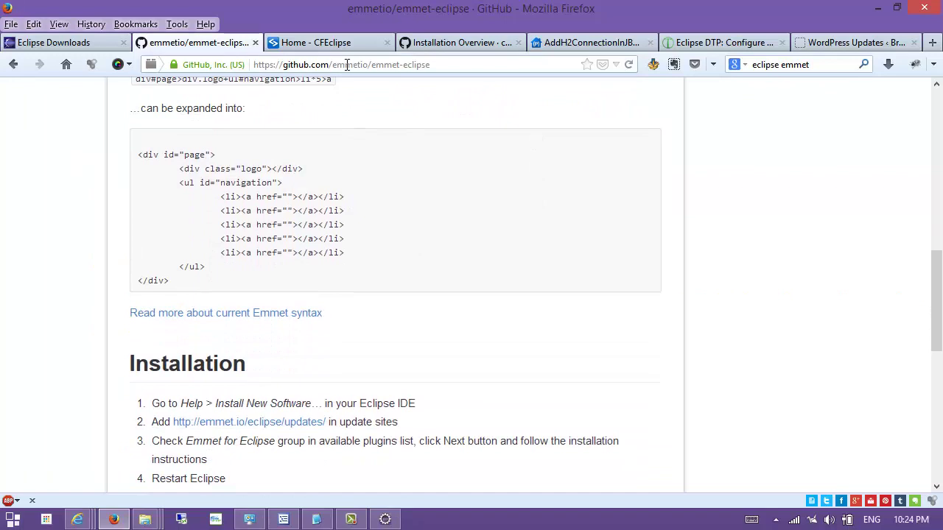
scroll(479, 188, "down", 4)
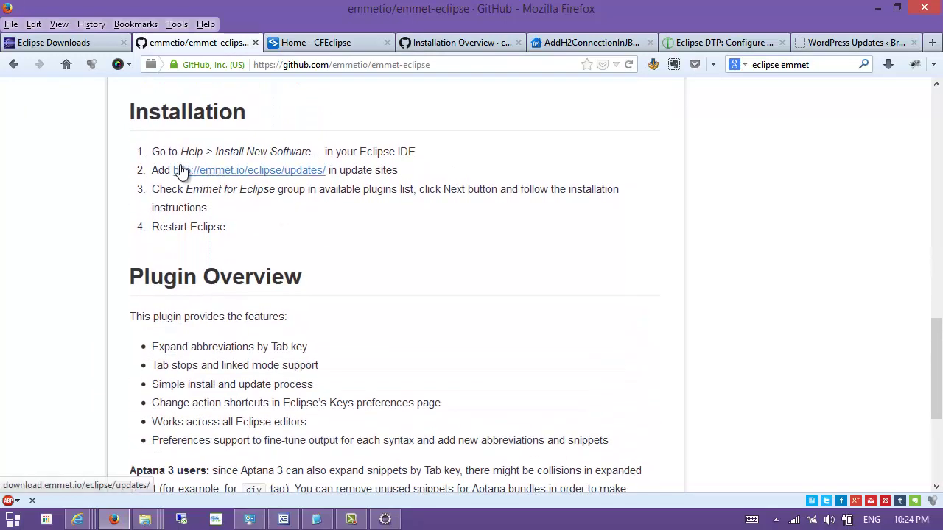
right_click(233, 174)
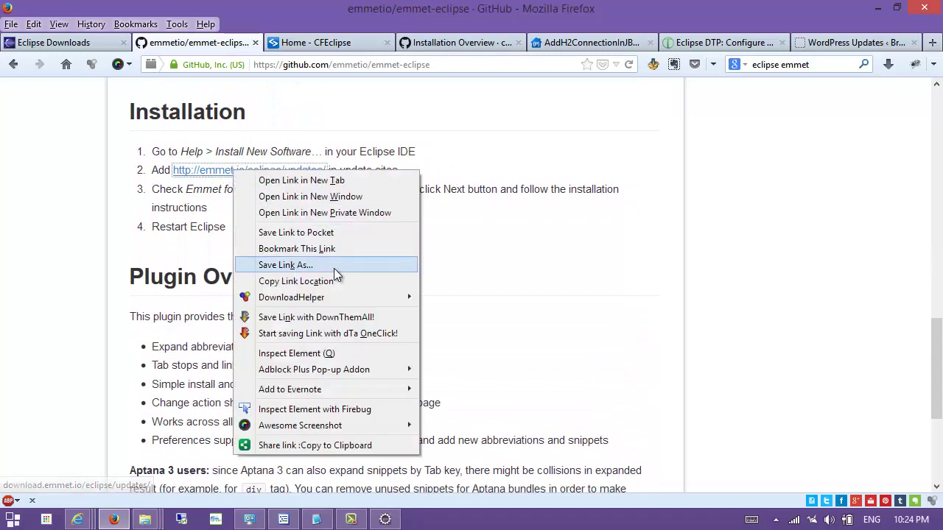
left_click(334, 280)
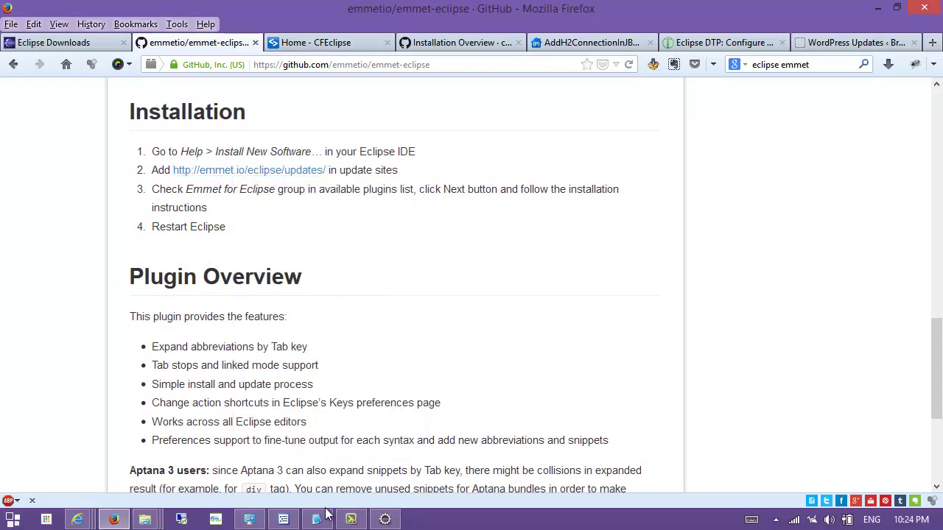
left_click(384, 519)
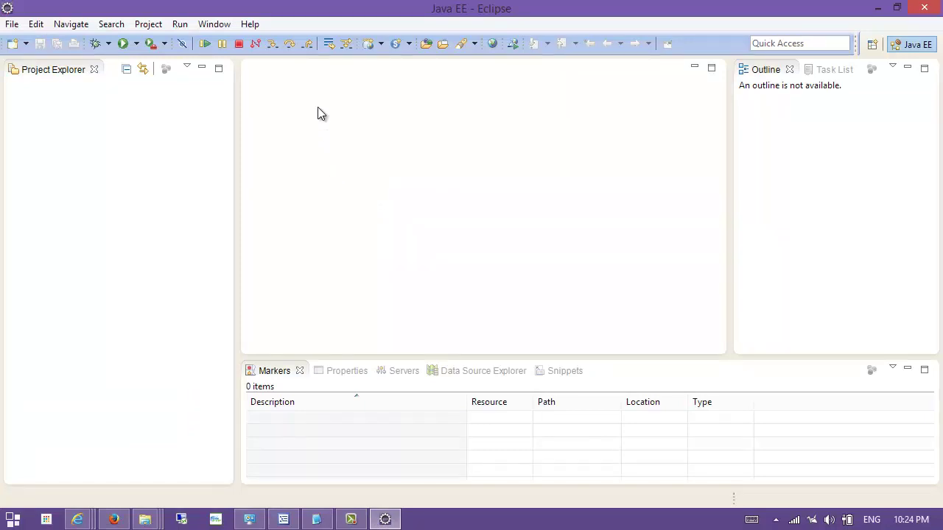
left_click(243, 24)
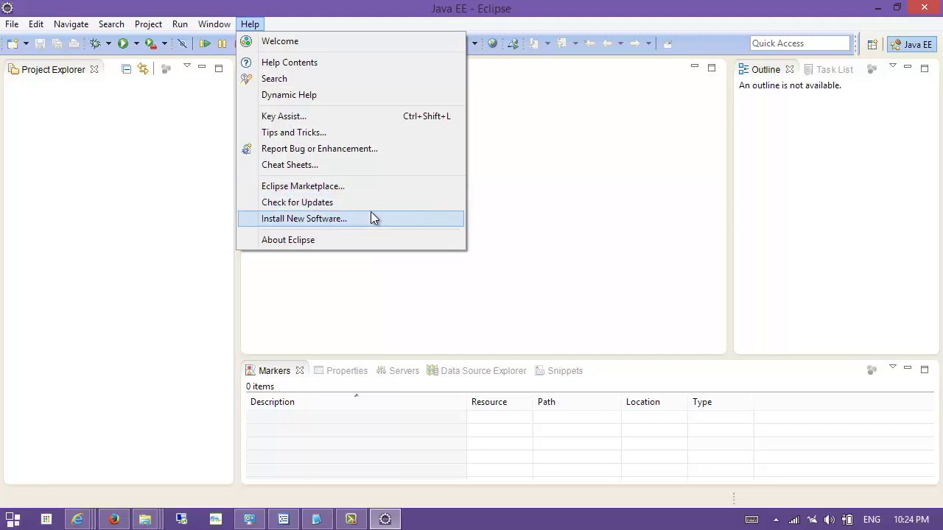
left_click(345, 221)
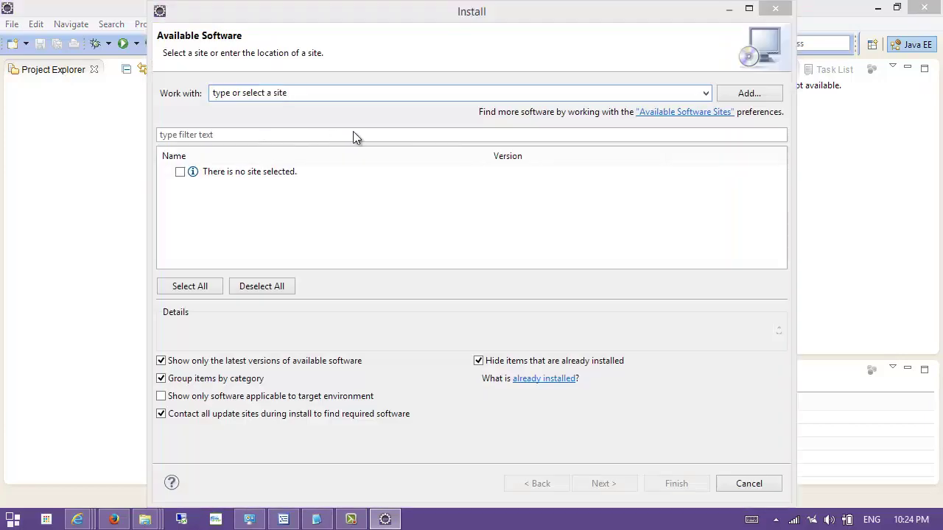
left_click(476, 315)
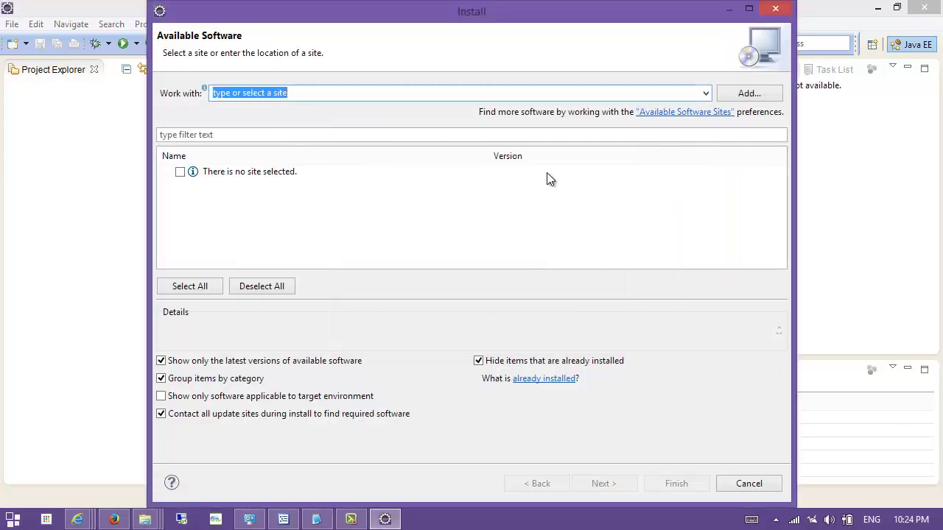
left_click(750, 93)
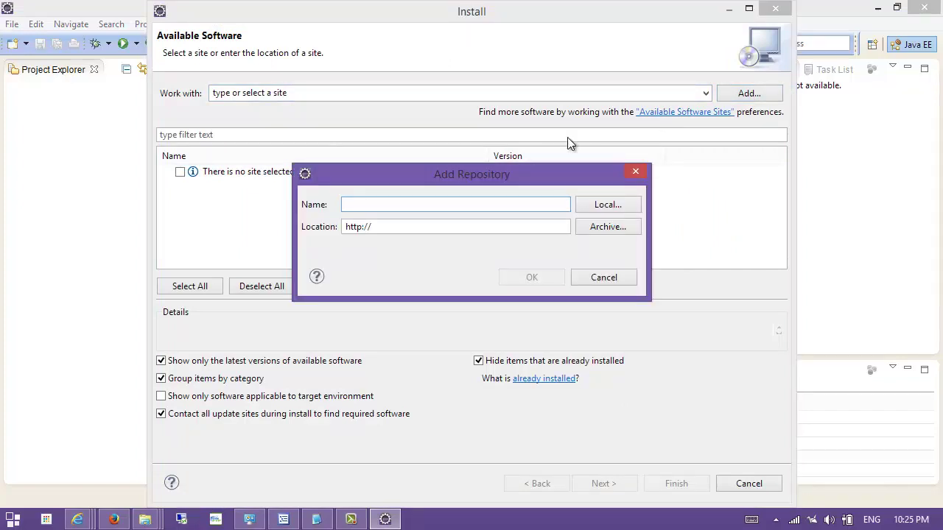
type("Emmet ")
type("io")
key("Tab")
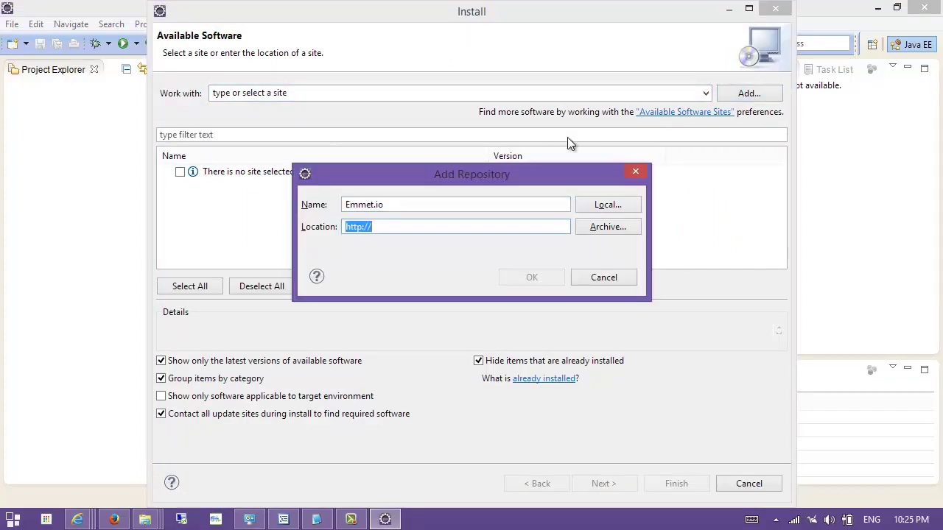
key("ctrl+v")
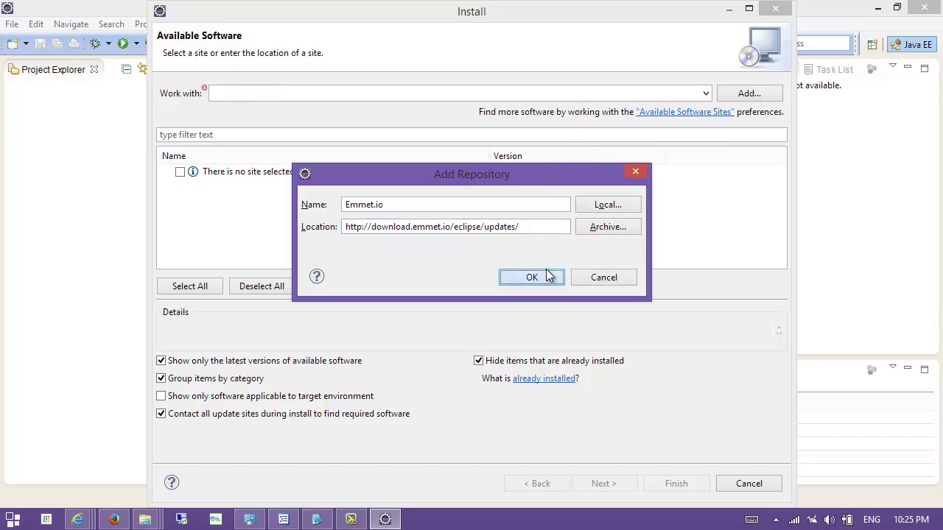
left_click(549, 274)
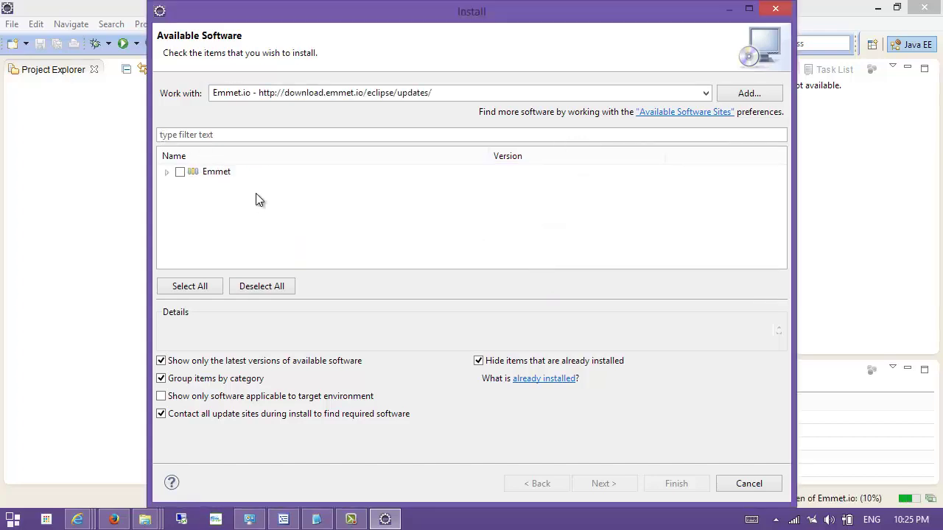
- Select the Emmet group with Emmet for Eclipse for installation and proceed to the dependency calculation
left_click(167, 174)
left_click(180, 173)
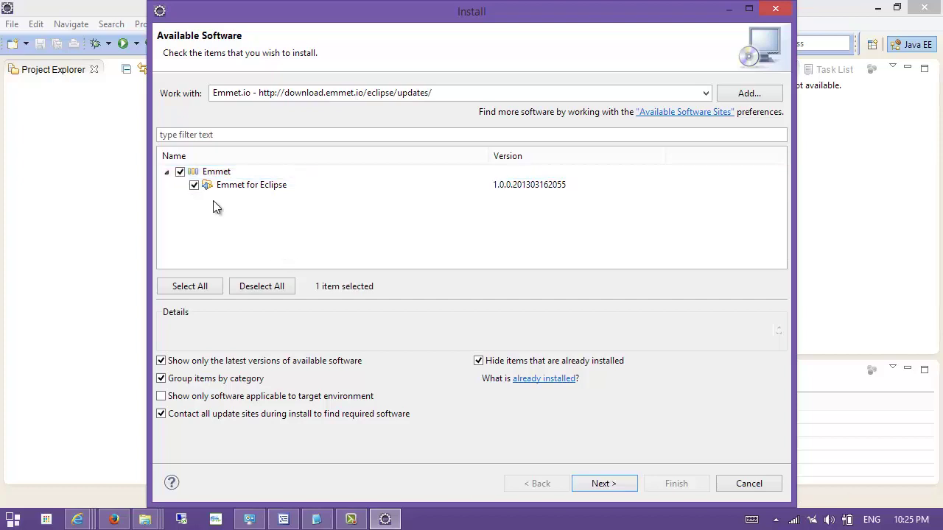
left_click(598, 480)
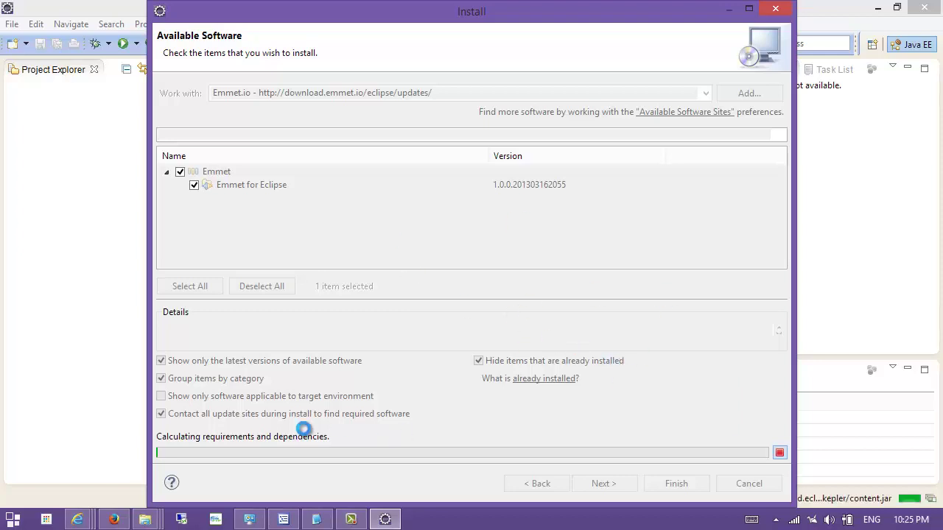
- Switch to Firefox, search the web for "mercurial eclipse" in a new tab, and move that tab beside the CFEclipse tab
left_click(109, 522)
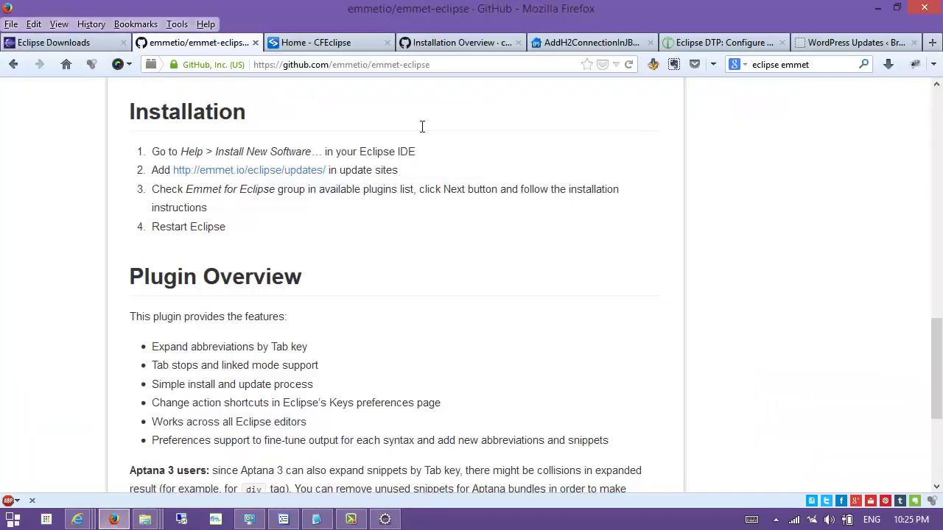
left_click(932, 42)
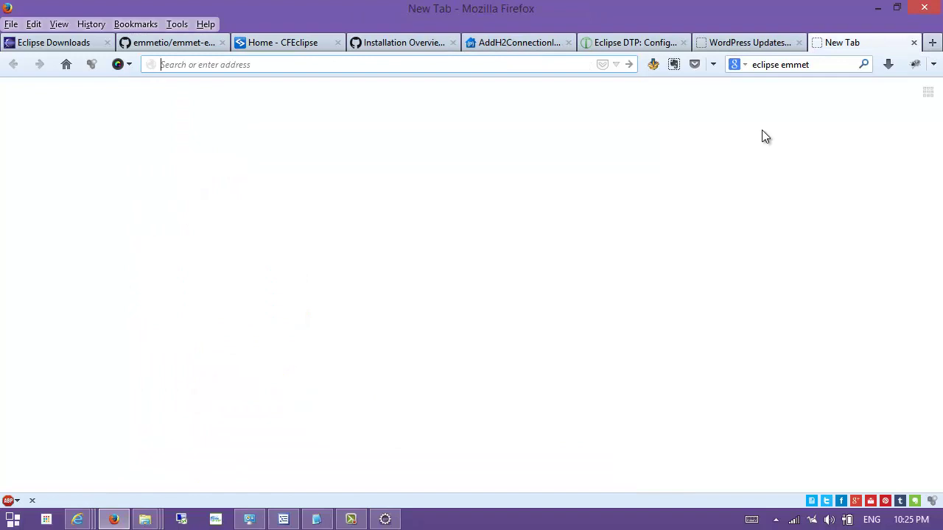
key("ctrl+k")
type("mercurial eclipse")
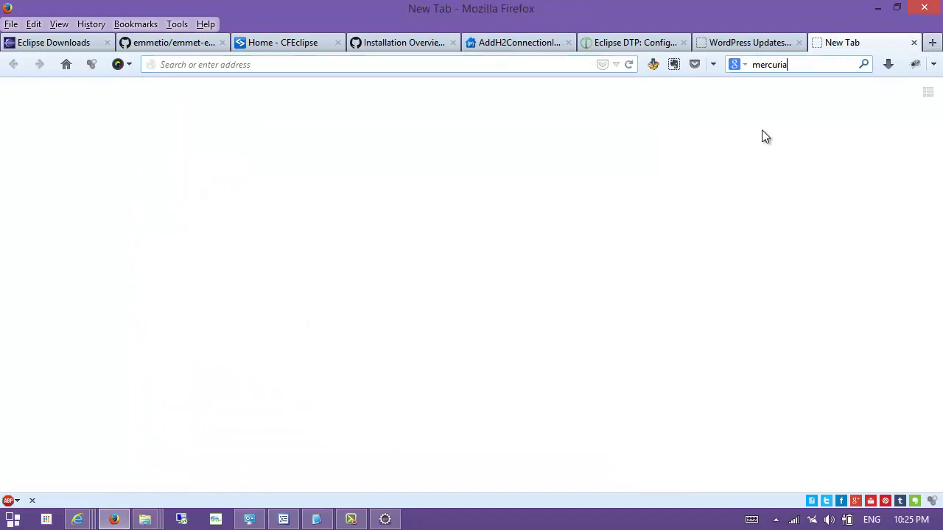
key("Return")
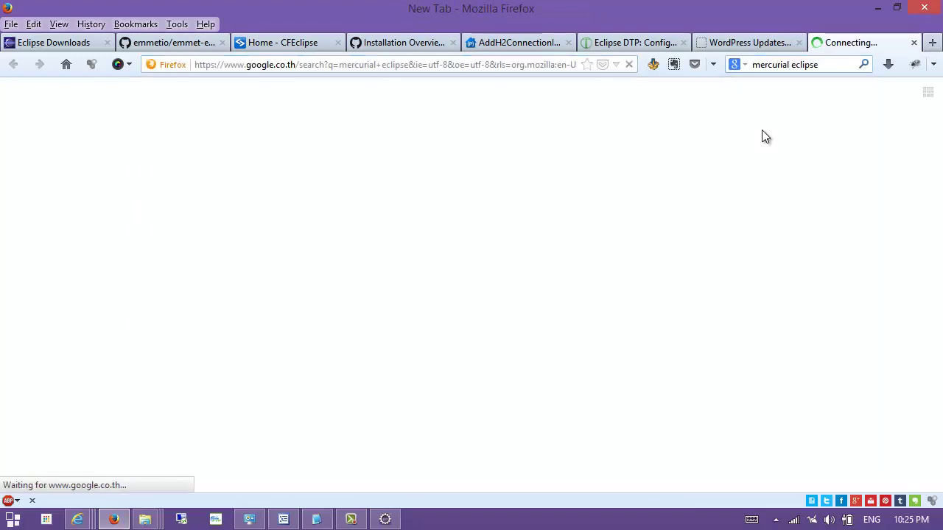
left_click_drag(859, 42, 402, 44)
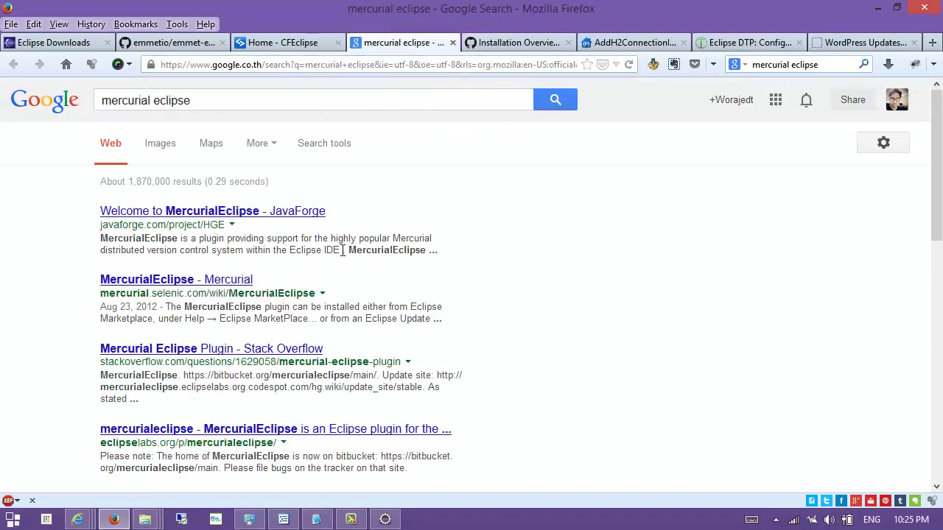
- Read how to get the plugin on Mercurial's MercurialEclipse wiki page, then open the MercurialEclipse project page on JavaForge
left_click(249, 280)
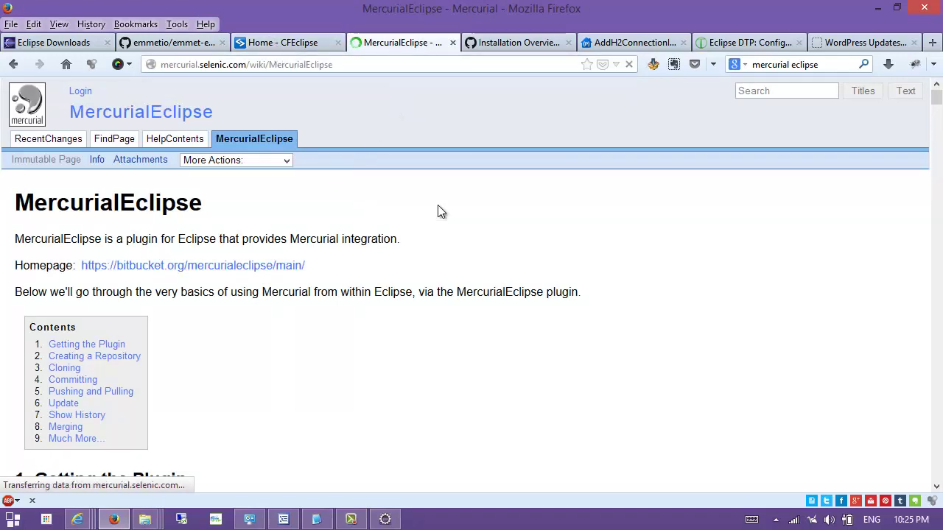
scroll(185, 240, "down", 2)
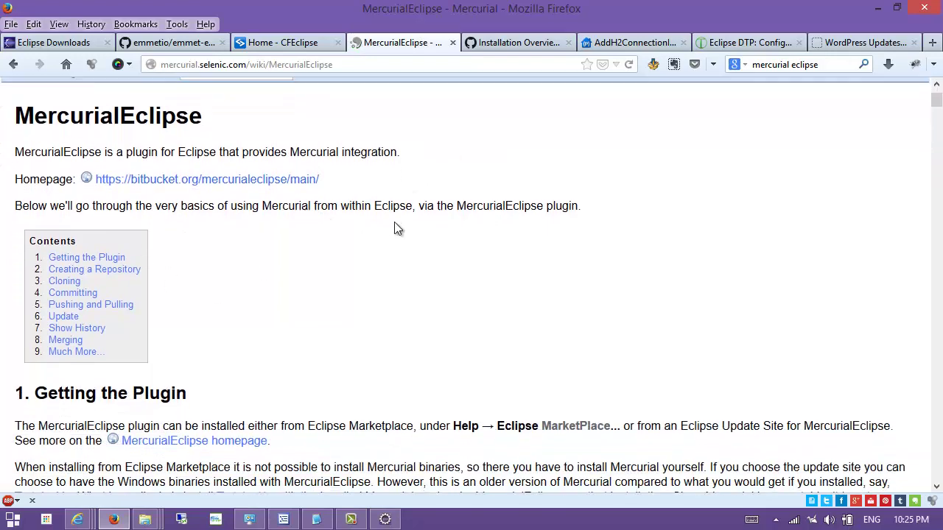
scroll(395, 221, "down", 5)
left_click(243, 193)
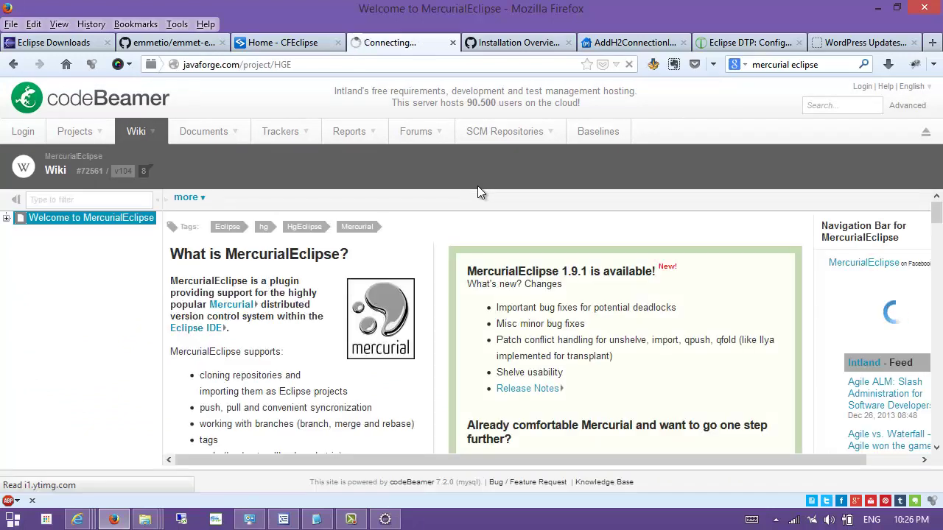
scroll(756, 229, "down", 3)
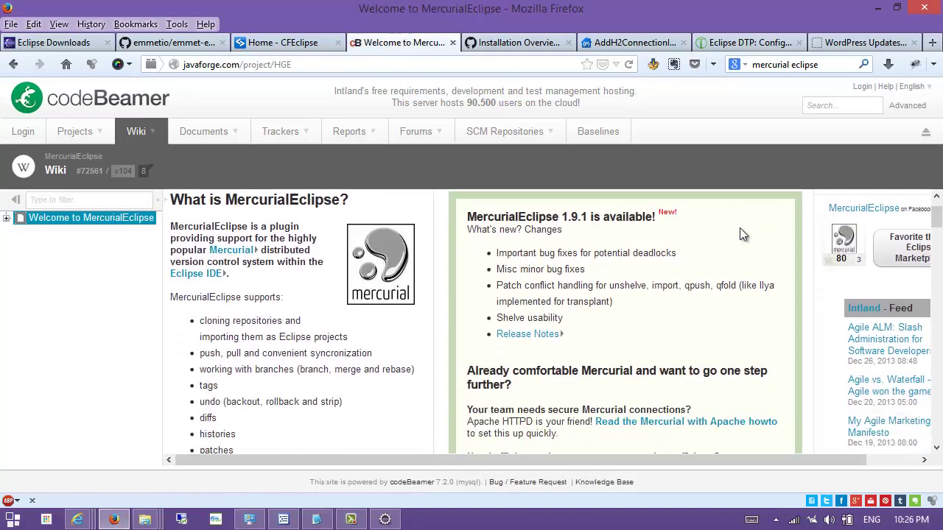
scroll(644, 253, "down", 3)
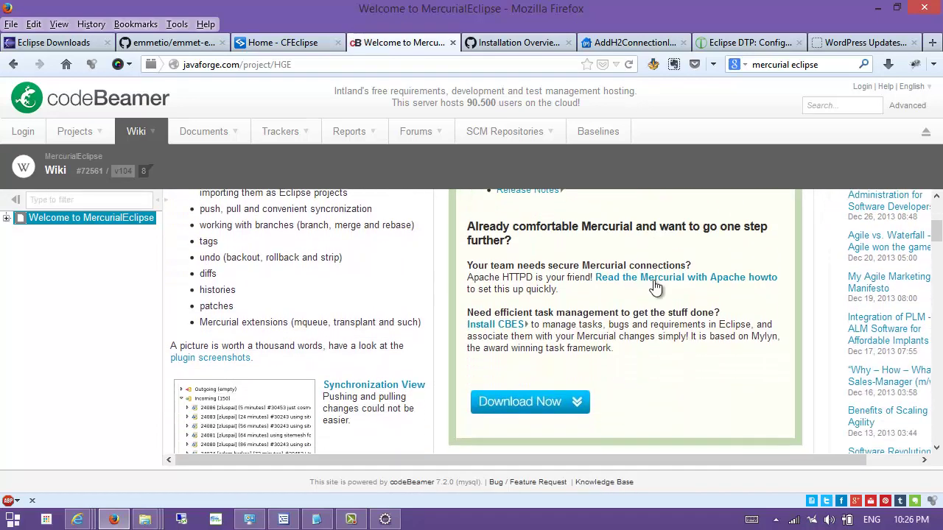
left_click(540, 338)
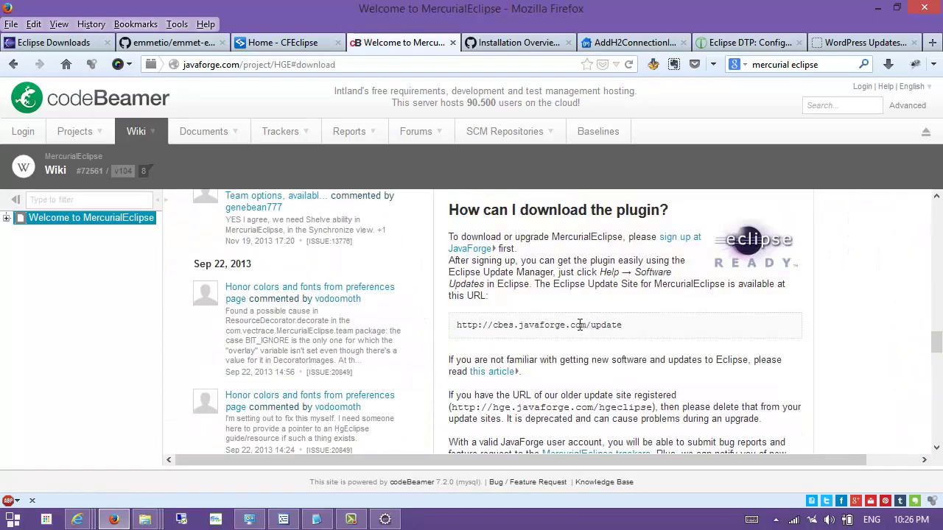
left_click_drag(625, 326, 442, 339)
right_click(513, 331)
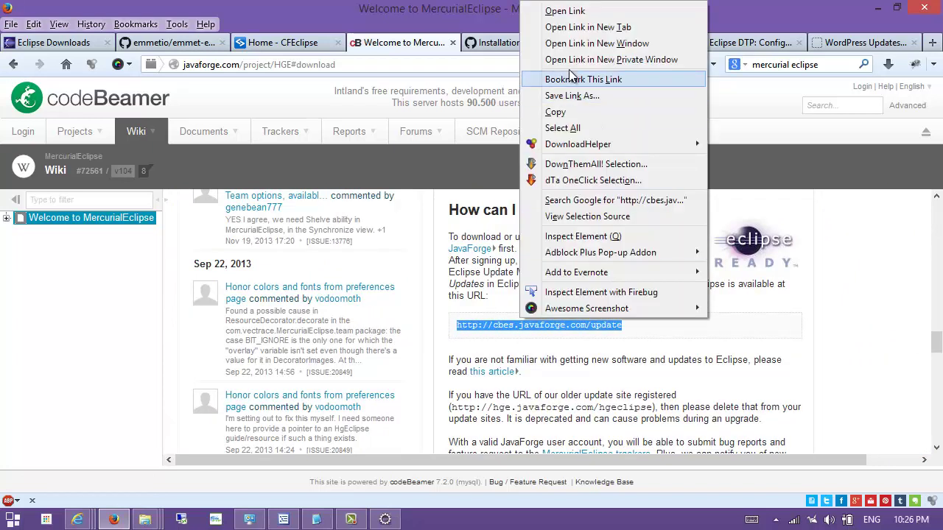
left_click(580, 110)
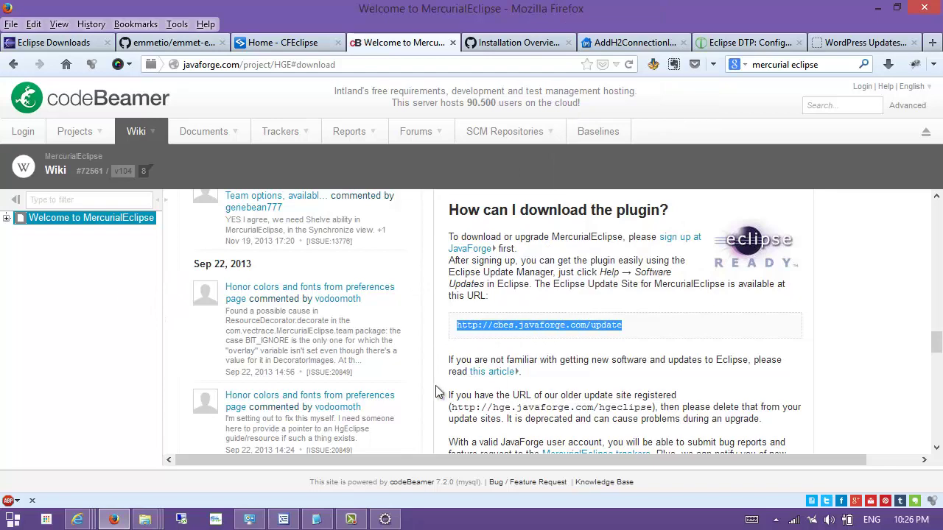
left_click(647, 338)
scroll(648, 343, "up", 8)
scroll(651, 349, "up", 10)
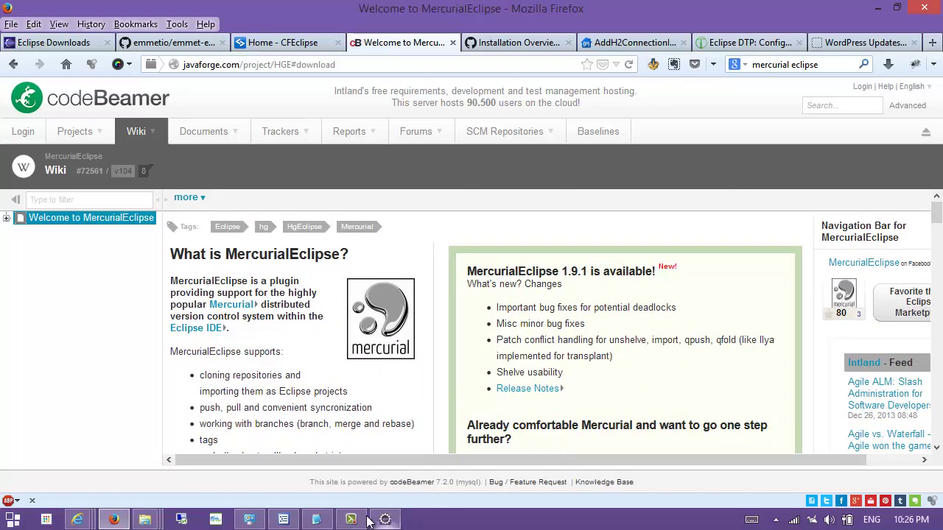
left_click(317, 519)
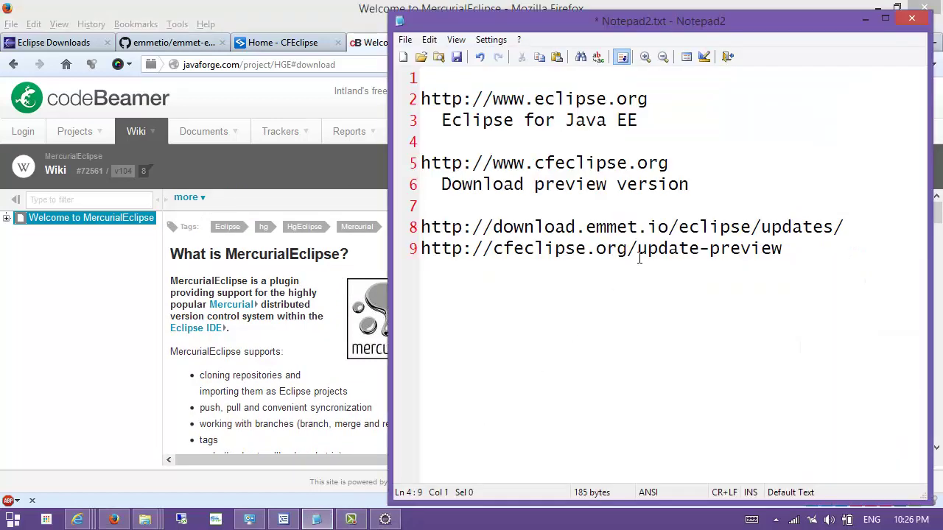
key("Down")
key("Down")
key("Return")
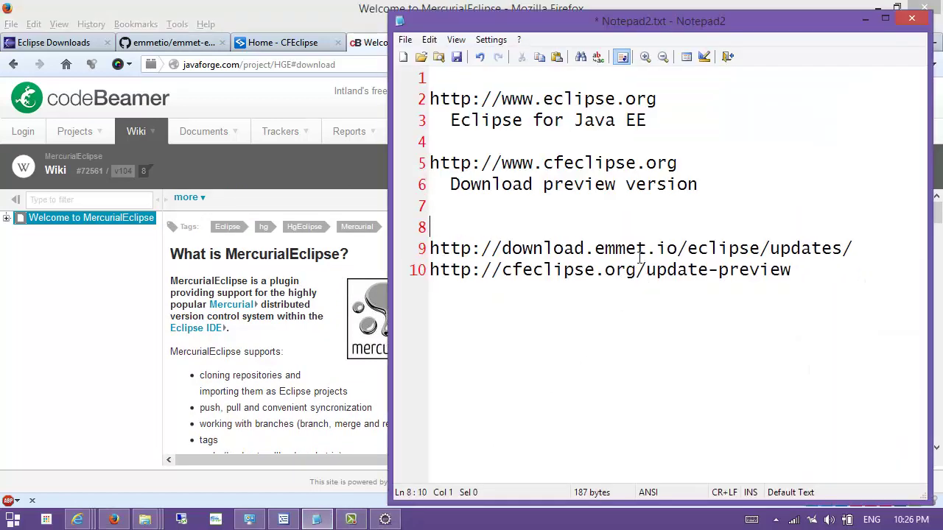
key("ctrl+v")
key("Return")
type("D")
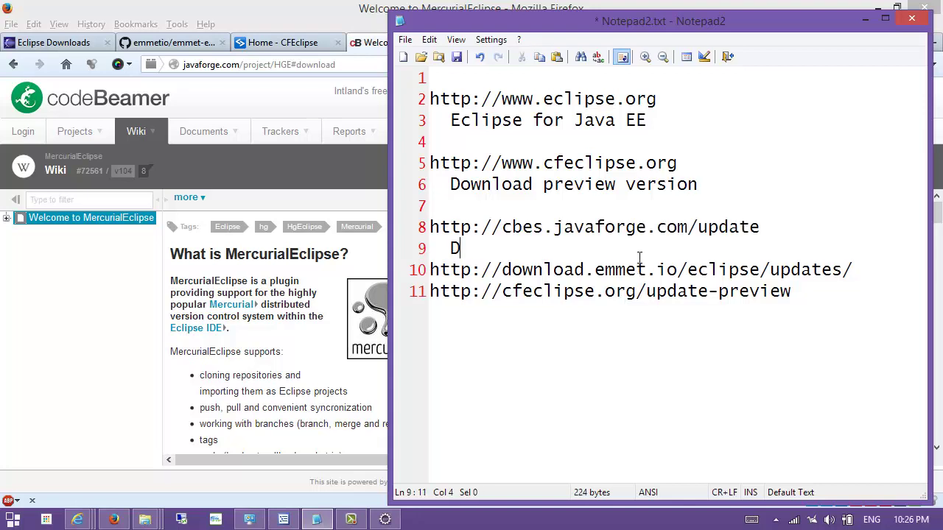
type("ownload M")
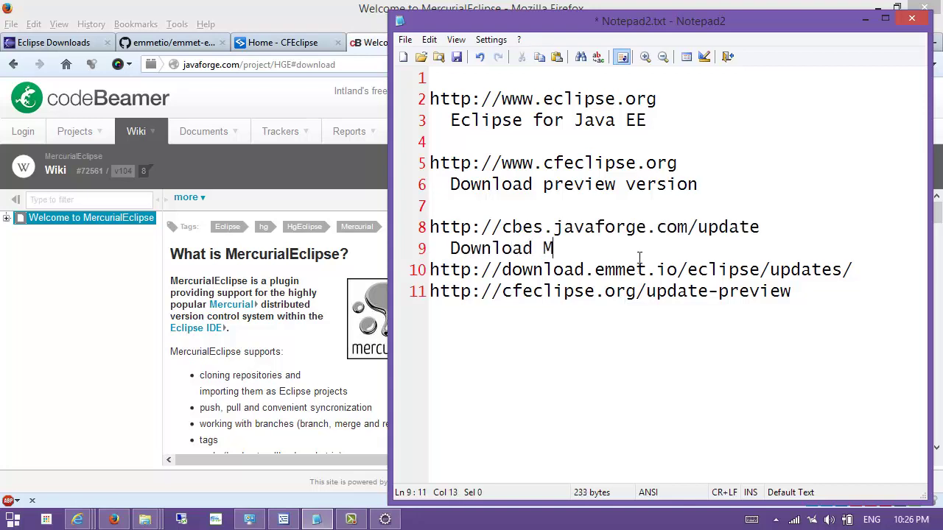
type("ercurialEclipse plugin")
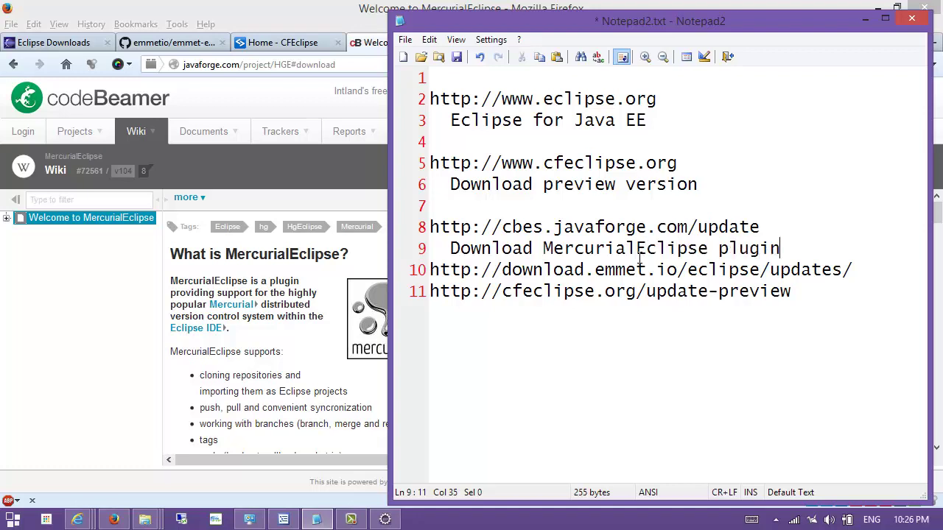
key("Return")
key("Return")
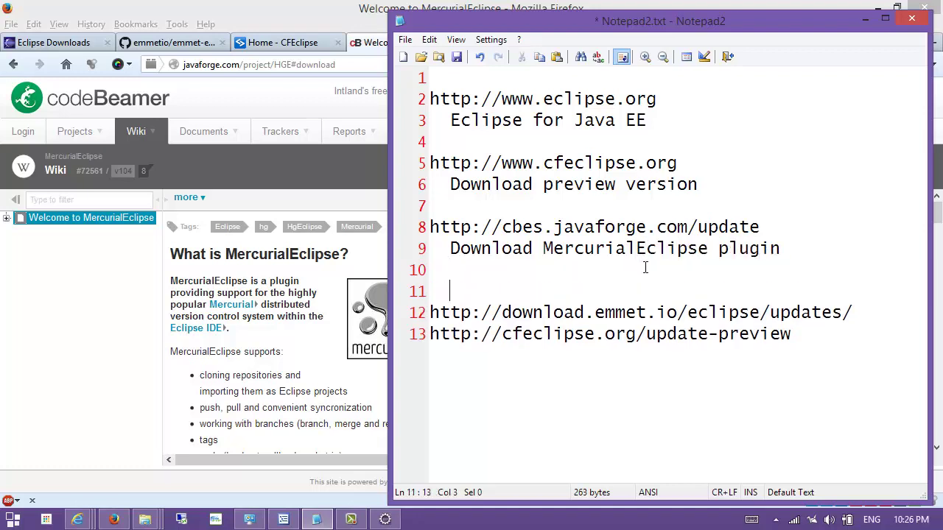
key("Up")
key("Up")
- Switch to Eclipse, accept the license agreement for Emmet for Eclipse and start its installation
left_click(358, 155)
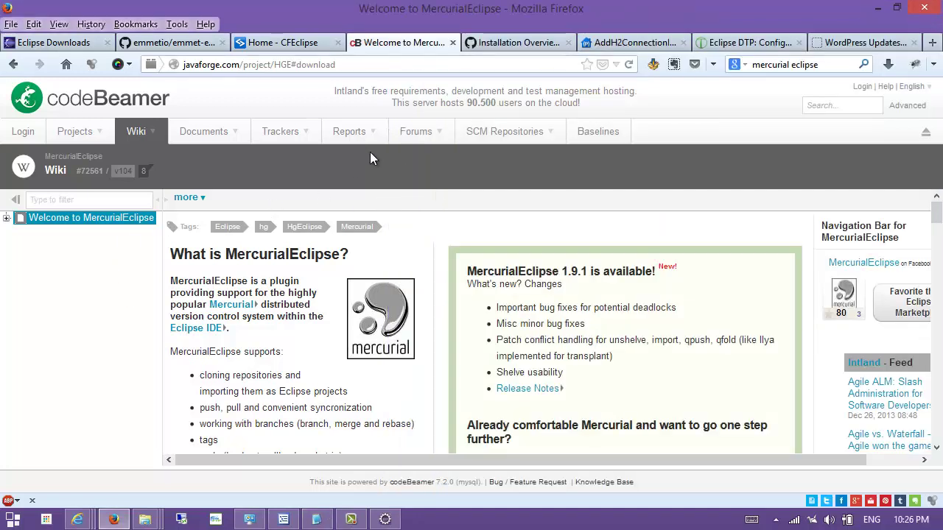
key("alt+Tab")
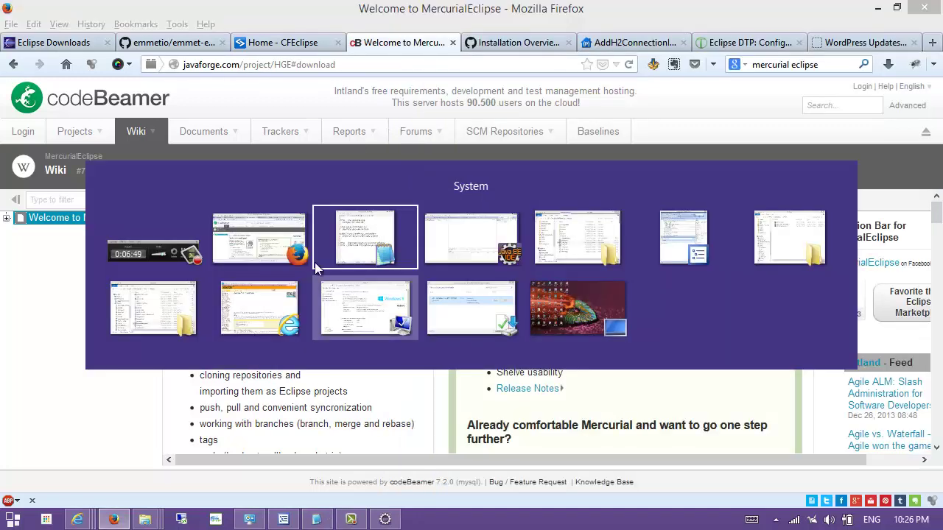
left_click(516, 259)
left_click(239, 105)
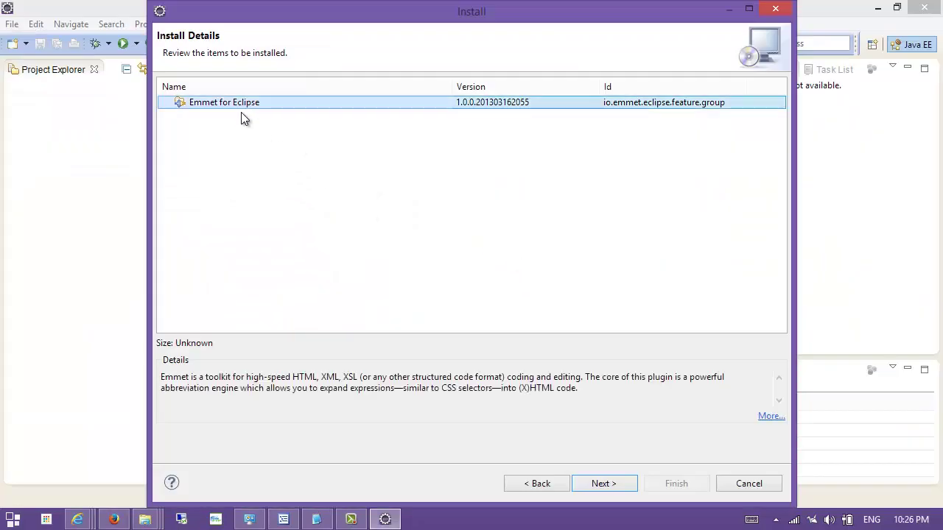
left_click(599, 484)
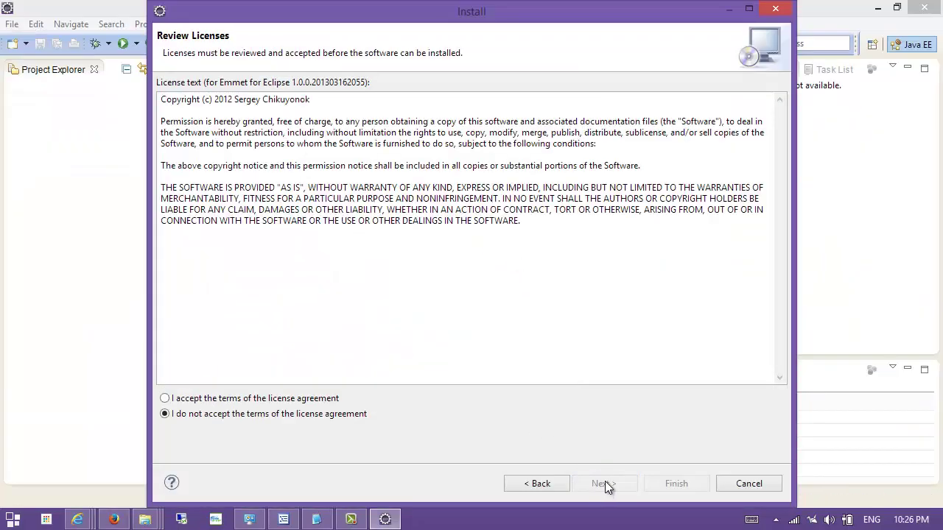
left_click(254, 399)
left_click(663, 482)
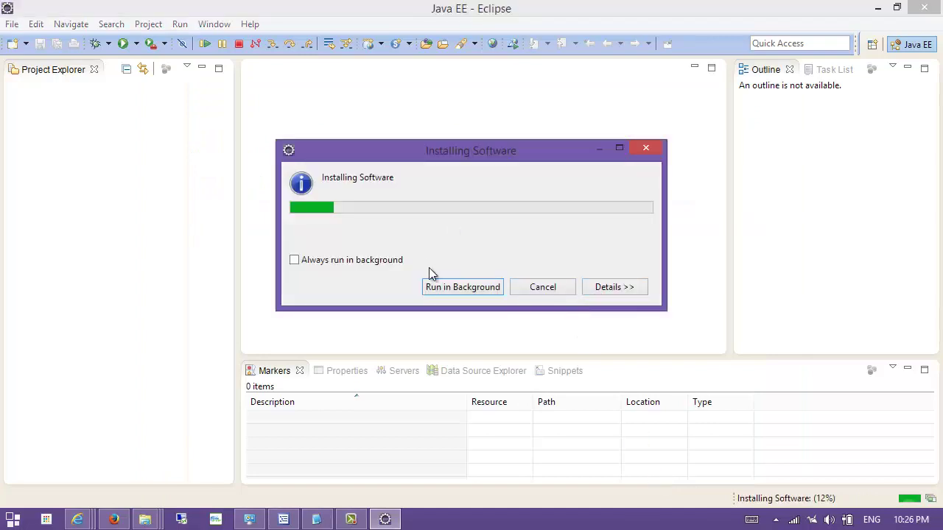
- Show the installation progress details, allow the unsigned content to be installed, and close the final prompt without restarting Eclipse
left_click(615, 292)
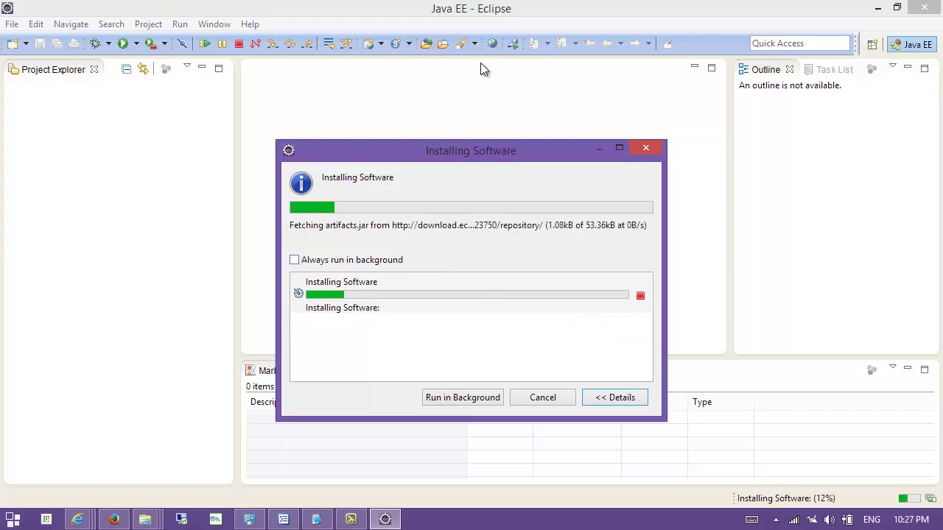
left_click_drag(475, 159, 472, 121)
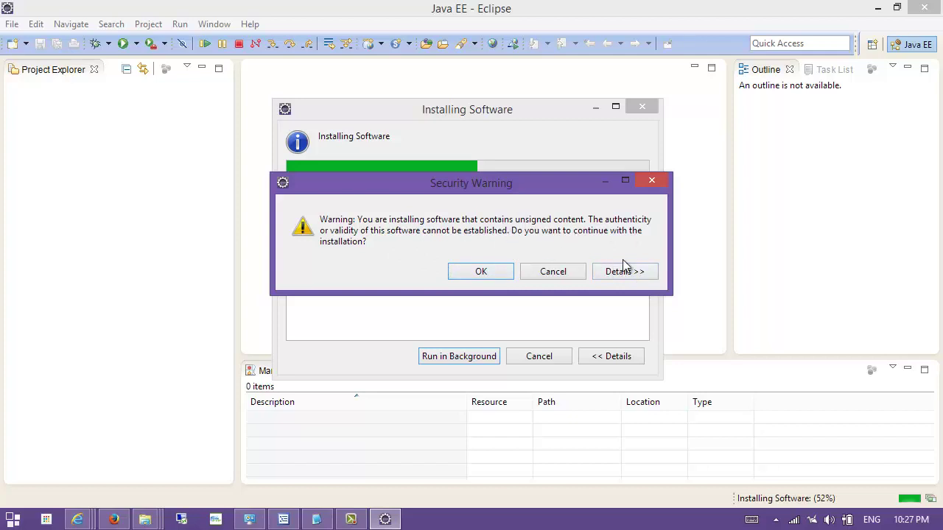
left_click(482, 272)
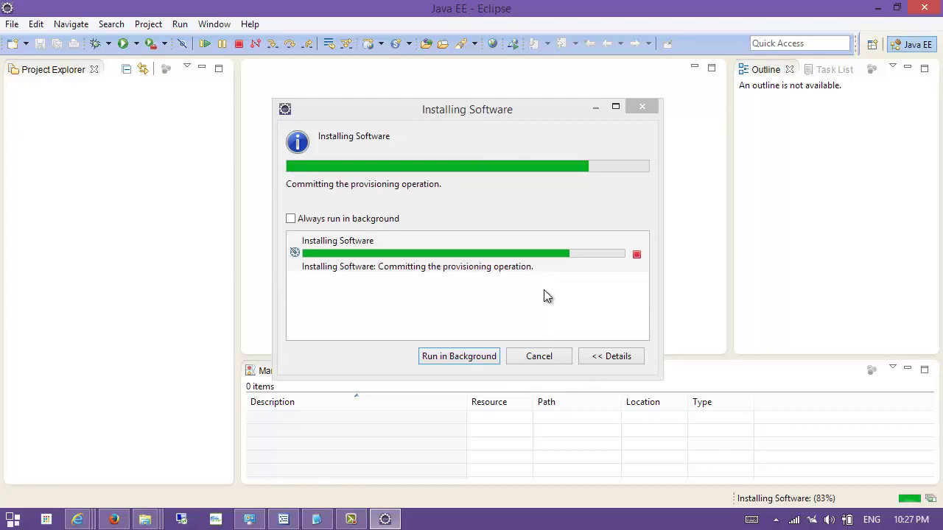
left_click(604, 270)
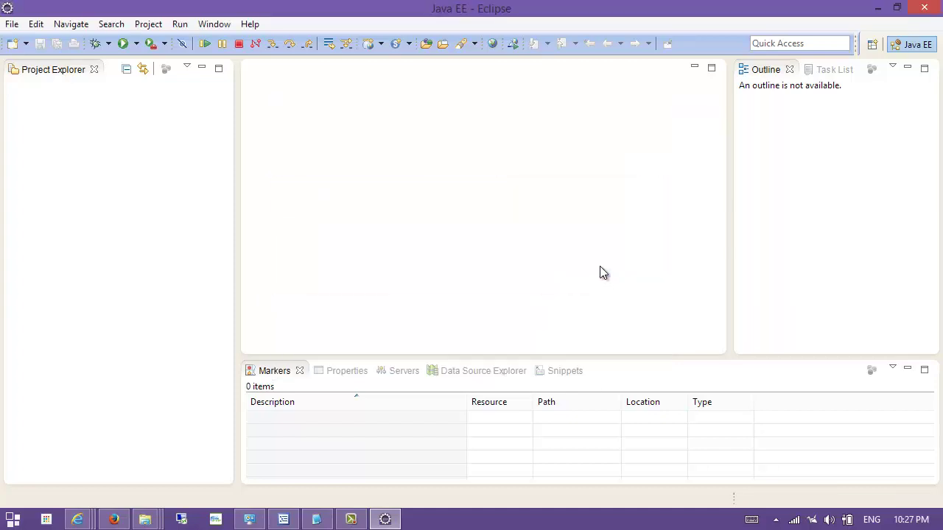
left_click(252, 24)
left_click(346, 219)
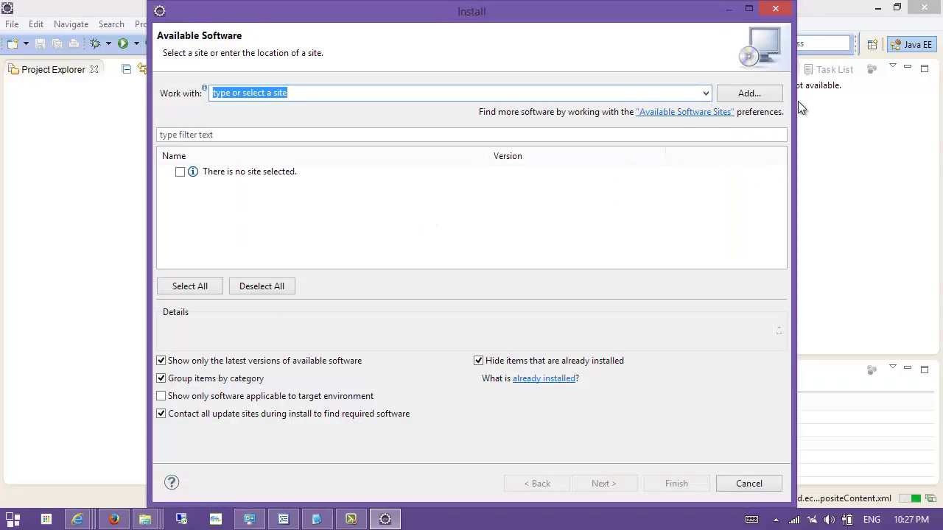
left_click(748, 93)
key("alt+Tab")
key("alt+Tab")
key("alt+Tab")
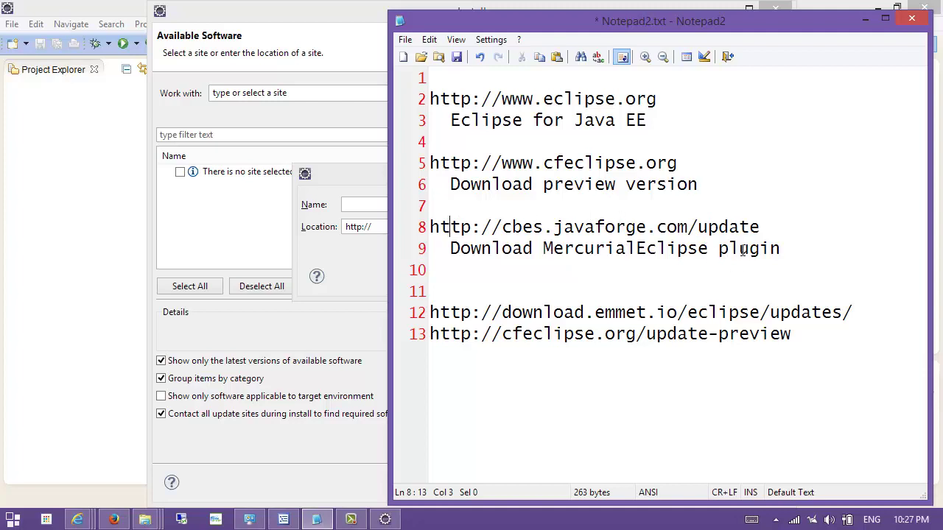
left_click_drag(755, 233, 335, 234)
key("ctrl+c")
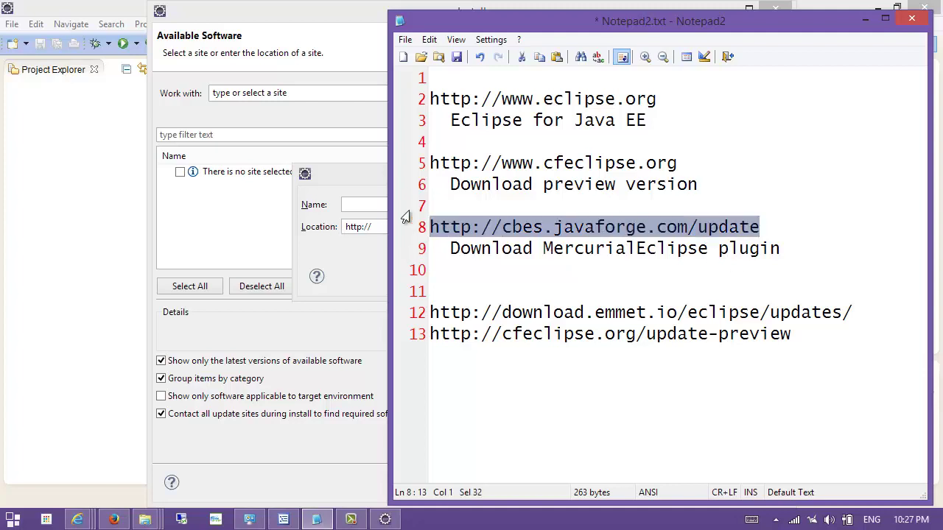
left_click(352, 190)
type("M")
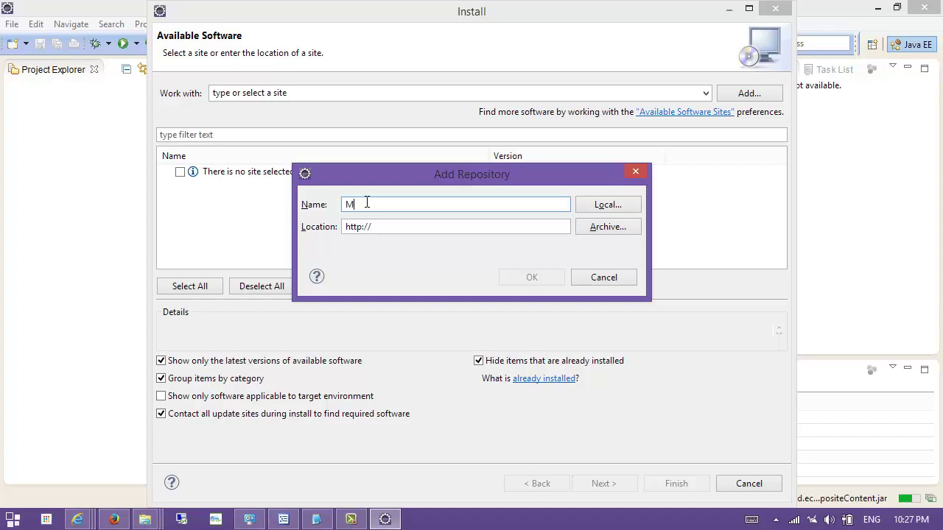
type("edcuri")
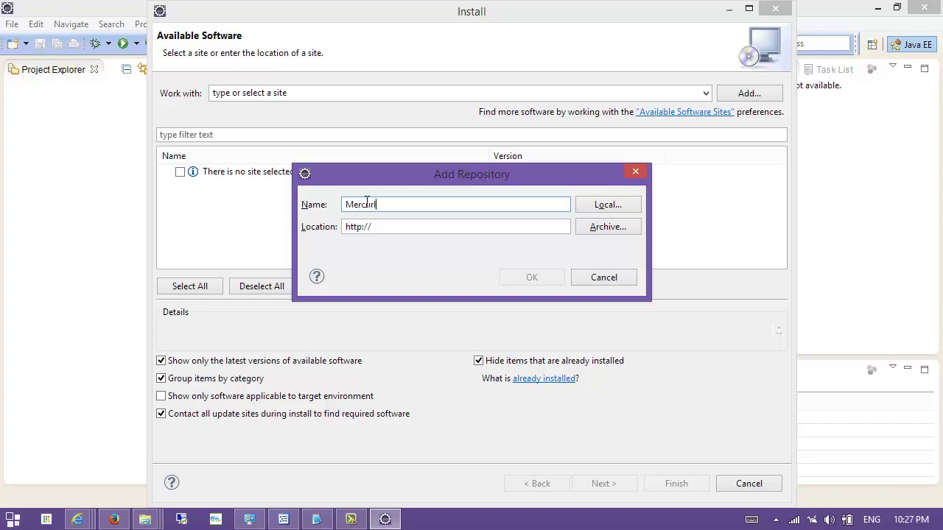
type("alEclipse")
key("Tab")
key("ctrl+v")
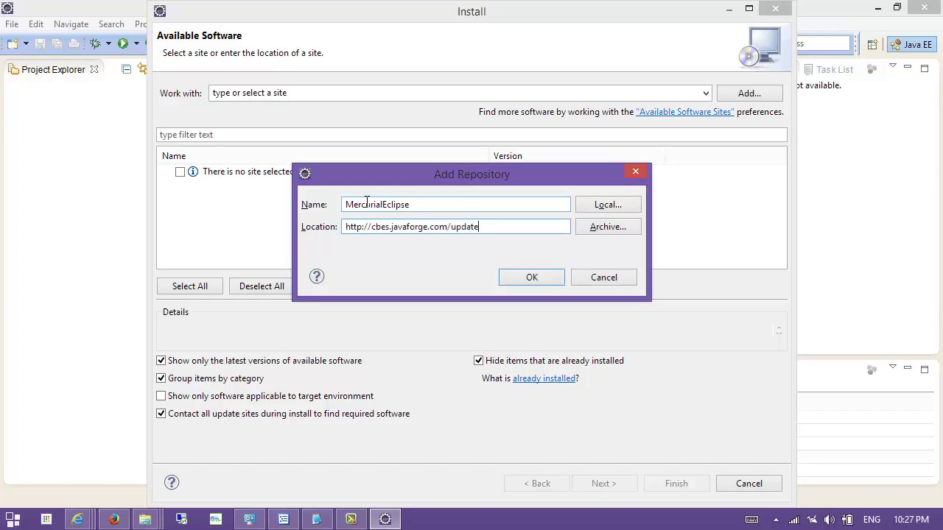
left_click(542, 278)
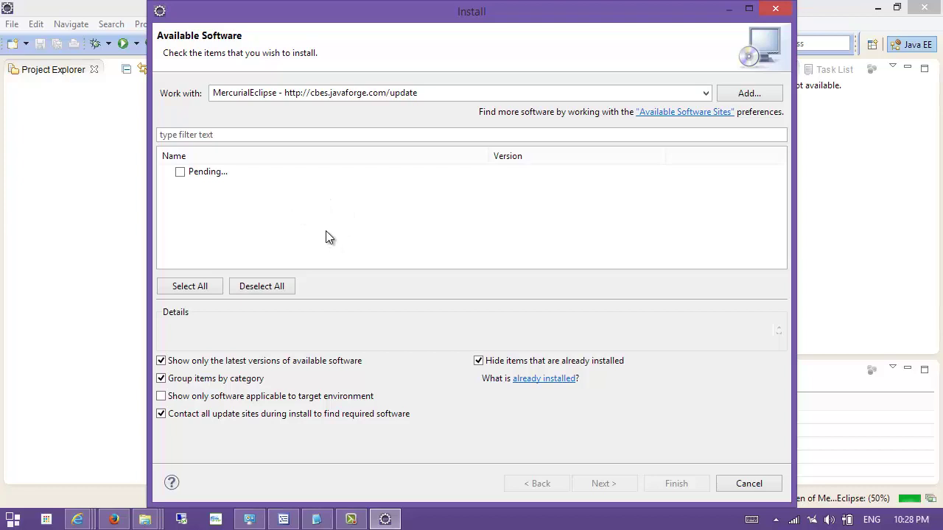
- Select MercurialEclipse and Windows Binaries for Mercurial (Recommended) for installation, and expand the codeBeamer Eclipse Studio group to view its items
left_click(304, 188)
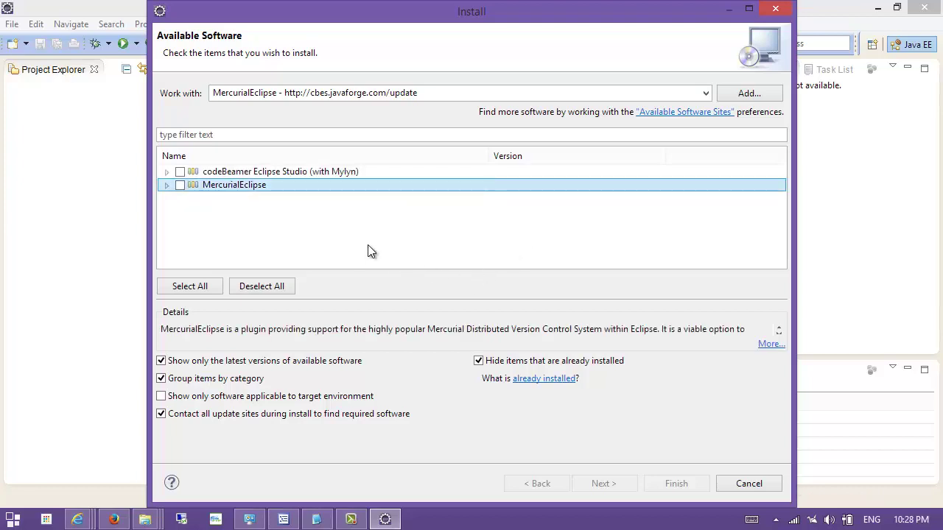
left_click(167, 185)
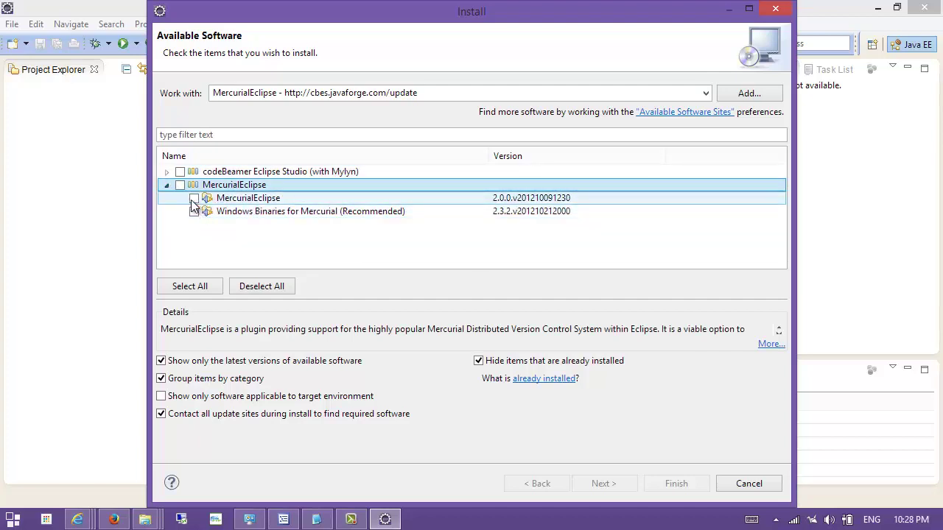
left_click(193, 199)
left_click(194, 212)
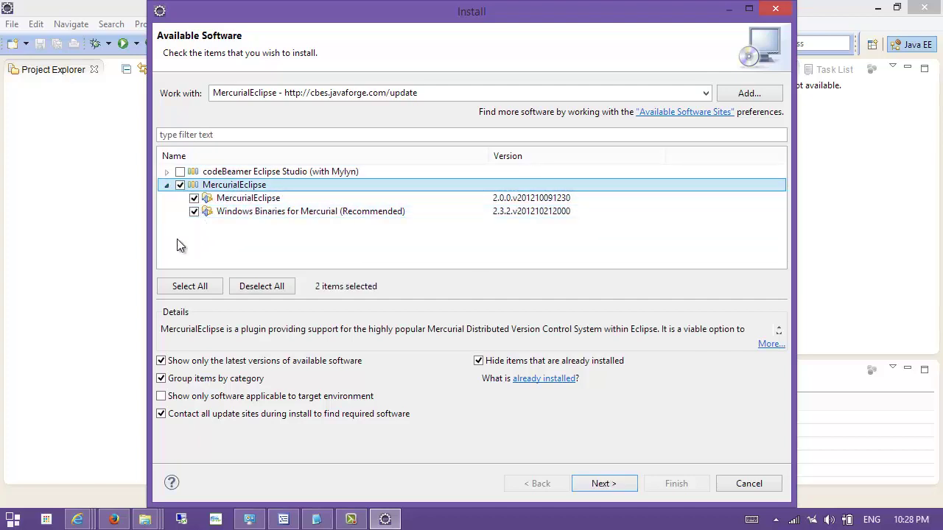
left_click(166, 172)
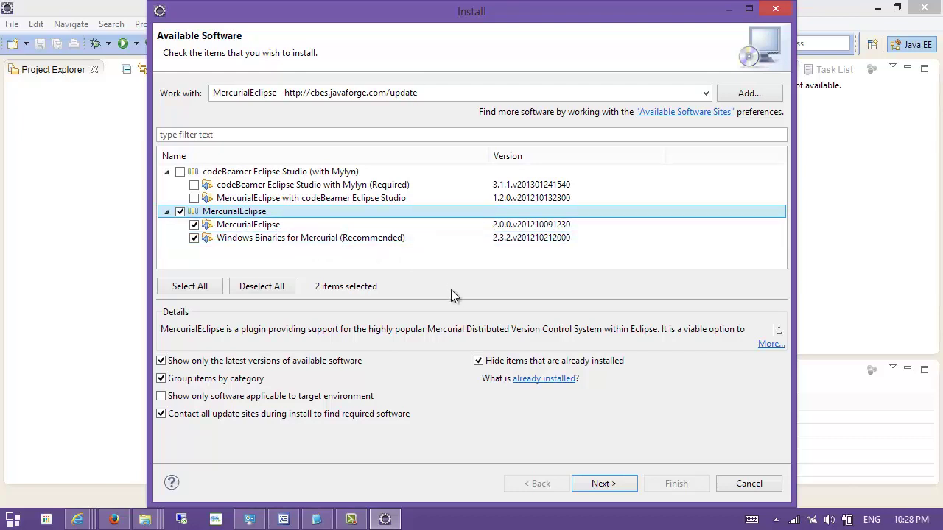
- Proceed through the install details, accept the license agreements for the MercurialEclipse items and start the installation
left_click(604, 484)
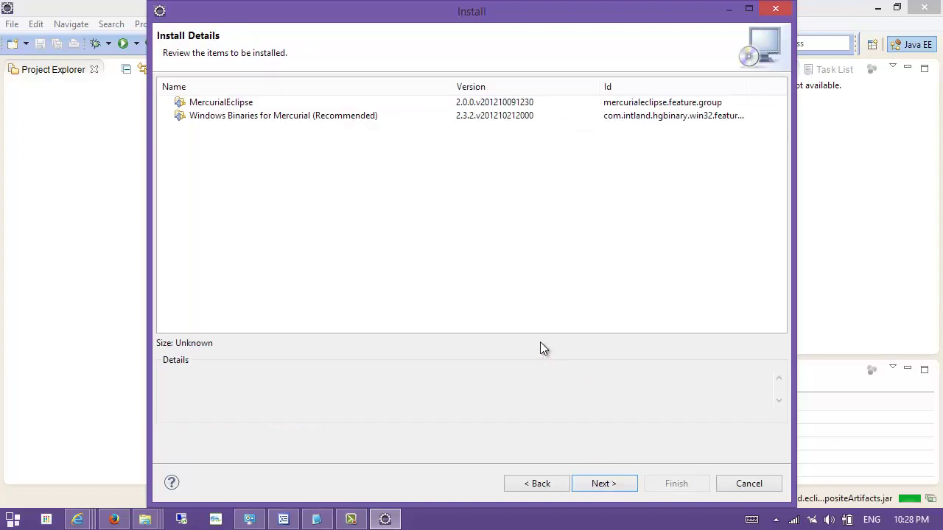
left_click(611, 482)
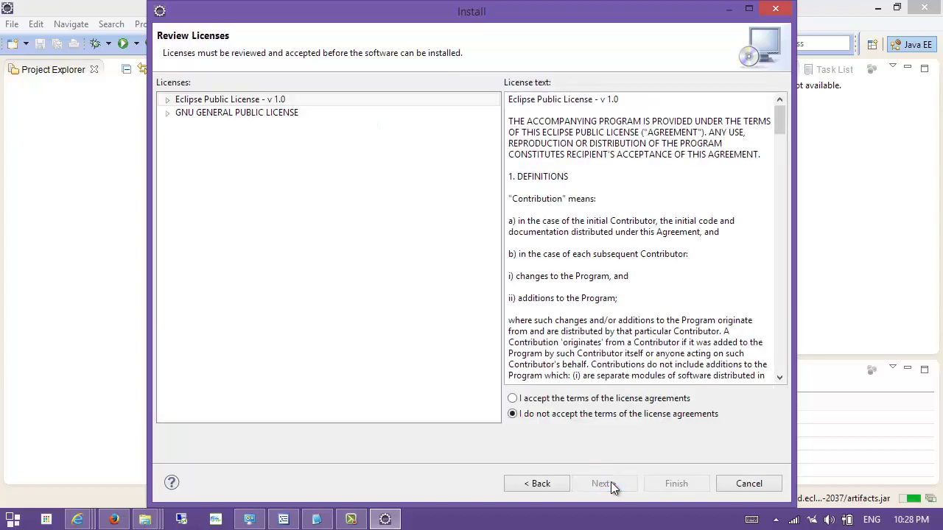
left_click(589, 400)
left_click(681, 485)
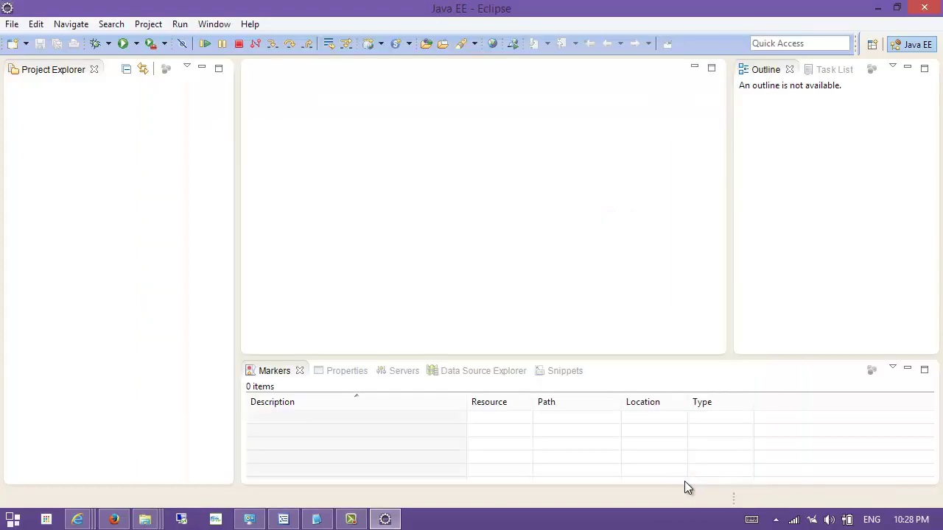
- Decline restarting Eclipse after the MercurialEclipse installation, and start adding a software repository named CFEclipse
left_click(615, 289)
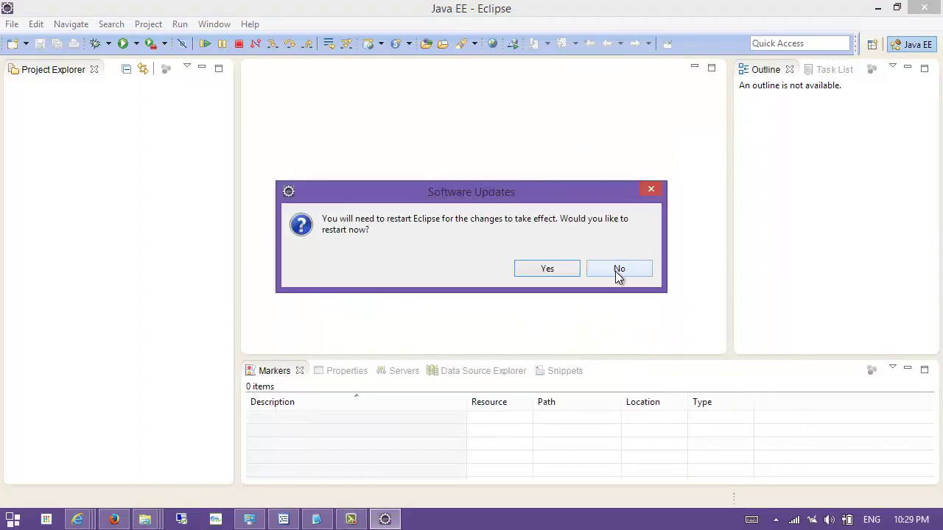
left_click(618, 271)
left_click(250, 24)
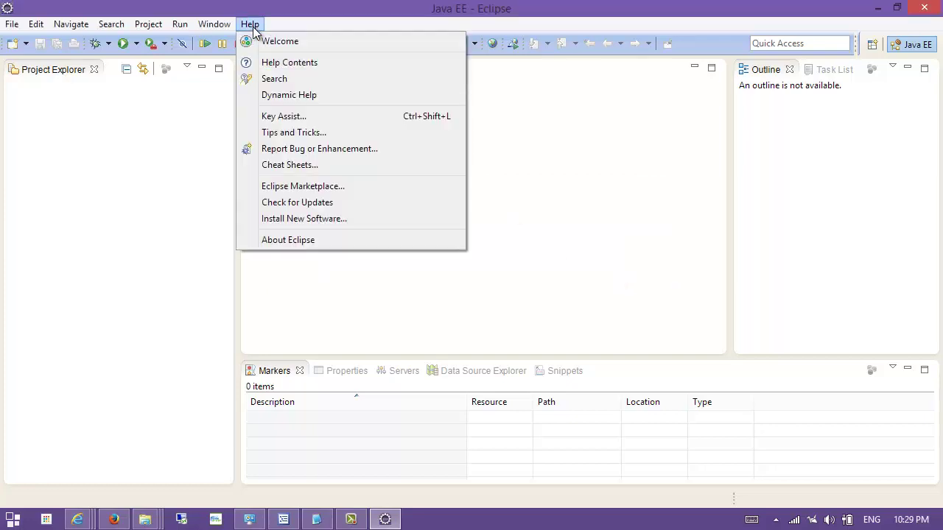
left_click(335, 218)
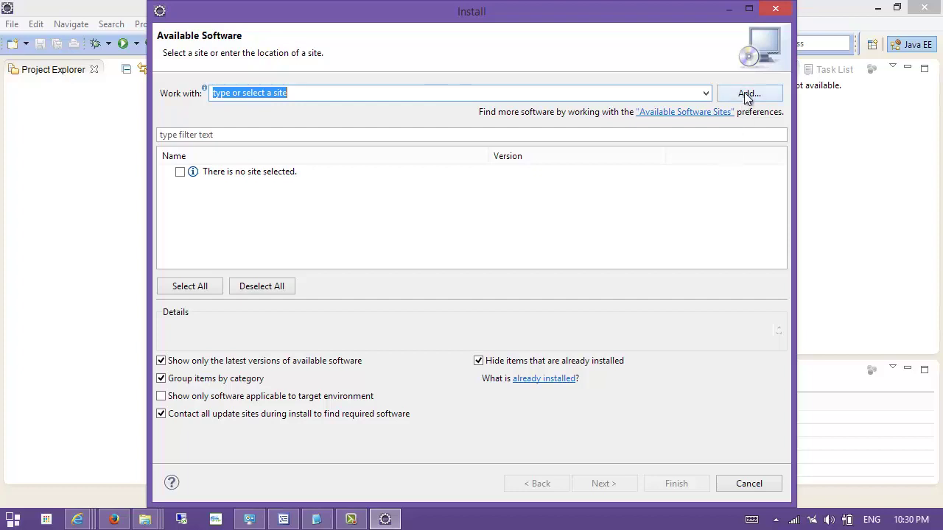
left_click(748, 94)
type("CFEclipse")
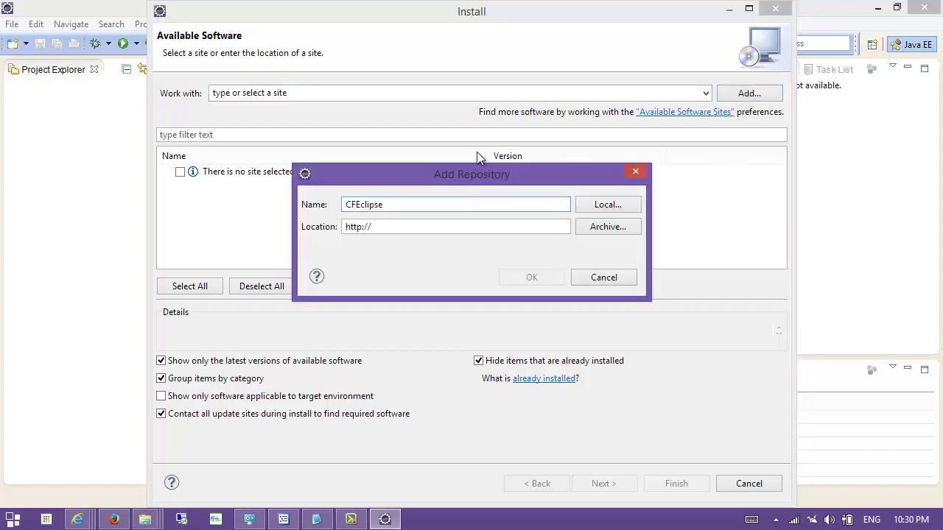
- Switch to Firefox, view the CFEclipse home page and close the MercurialEclipse page
left_click(118, 520)
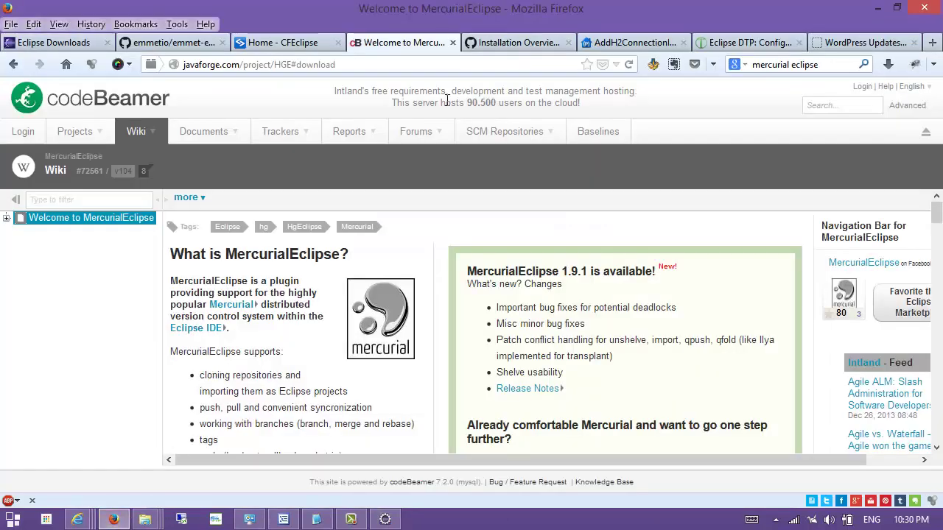
left_click(288, 45)
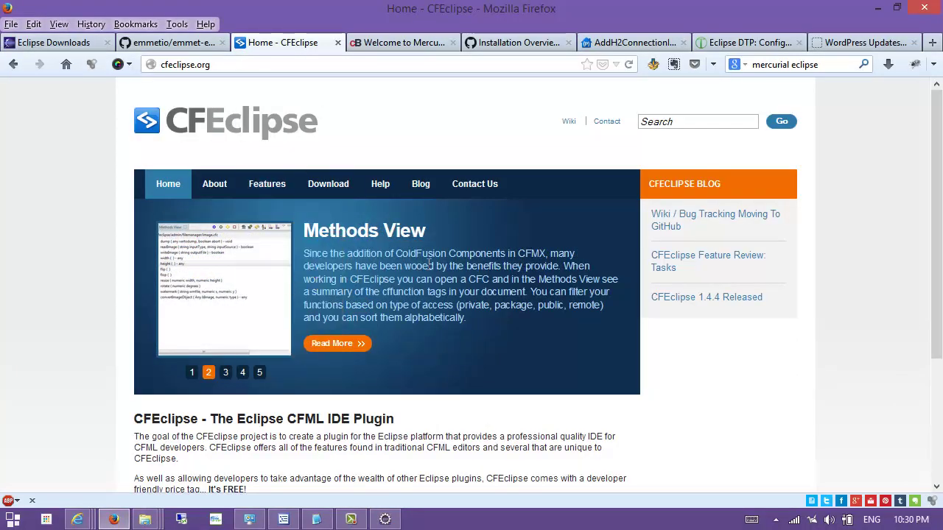
left_click(411, 43)
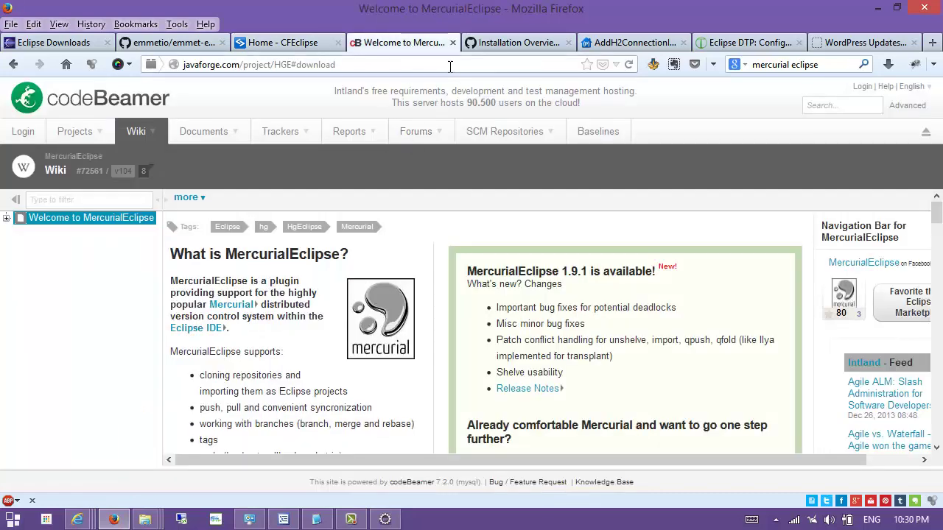
left_click(452, 43)
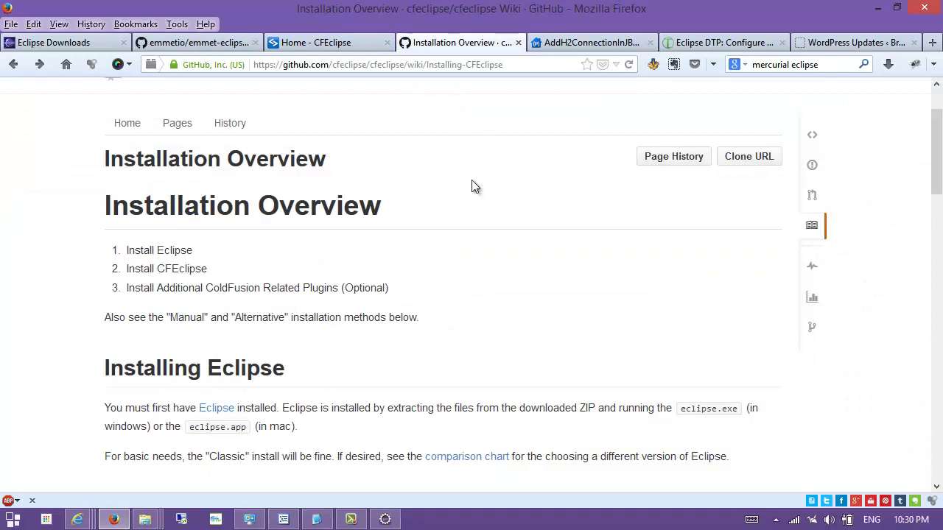
scroll(464, 190, "up", 2)
scroll(539, 199, "down", 10)
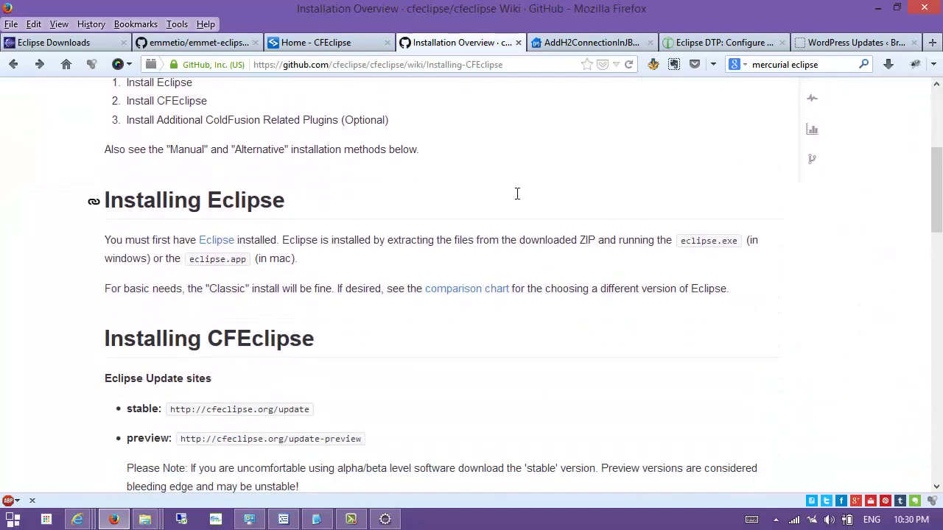
triple_click(200, 269)
left_click(417, 267)
left_click_drag(365, 271, 179, 271)
key("ctrl+c")
key("alt+Tab")
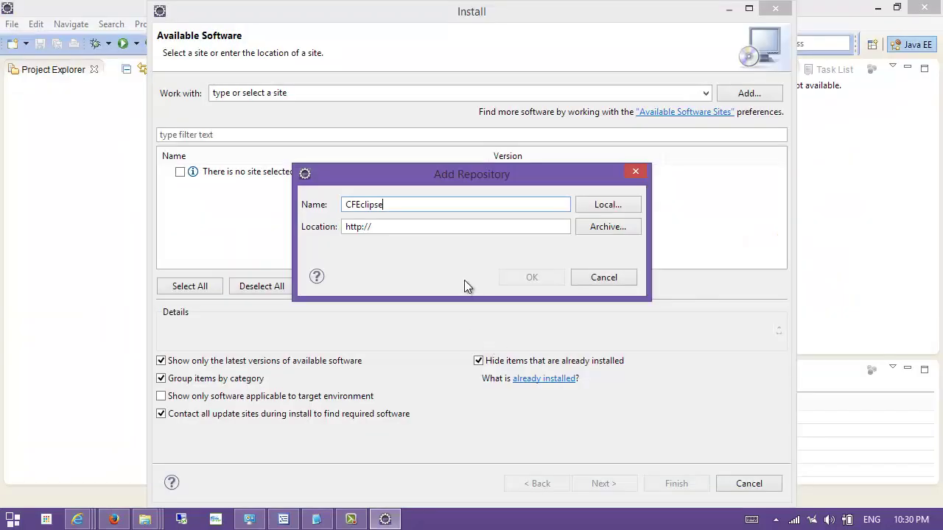
double_click(413, 228)
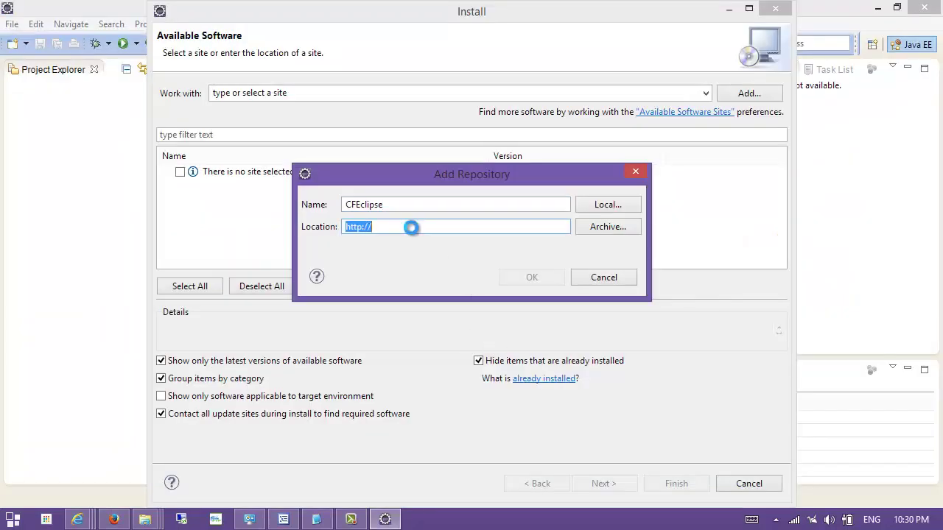
key("ctrl+v")
left_click(542, 276)
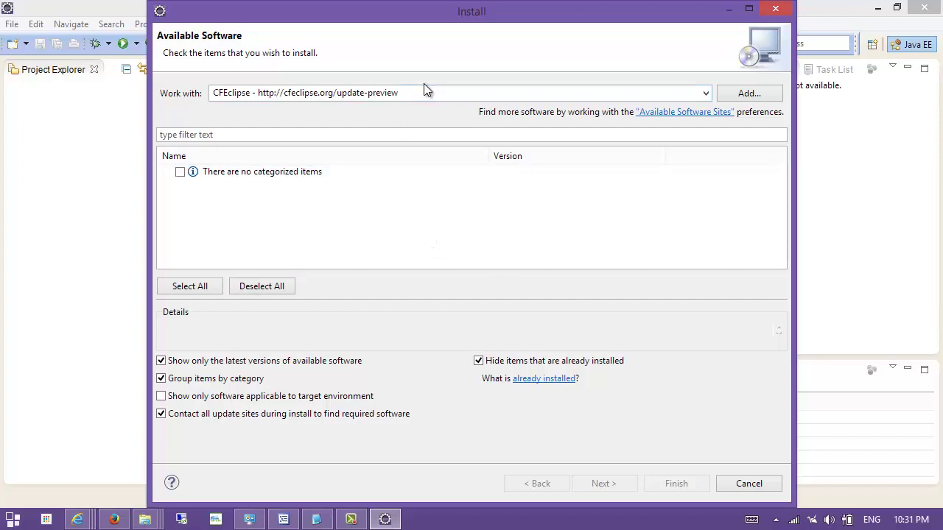
left_click(414, 171)
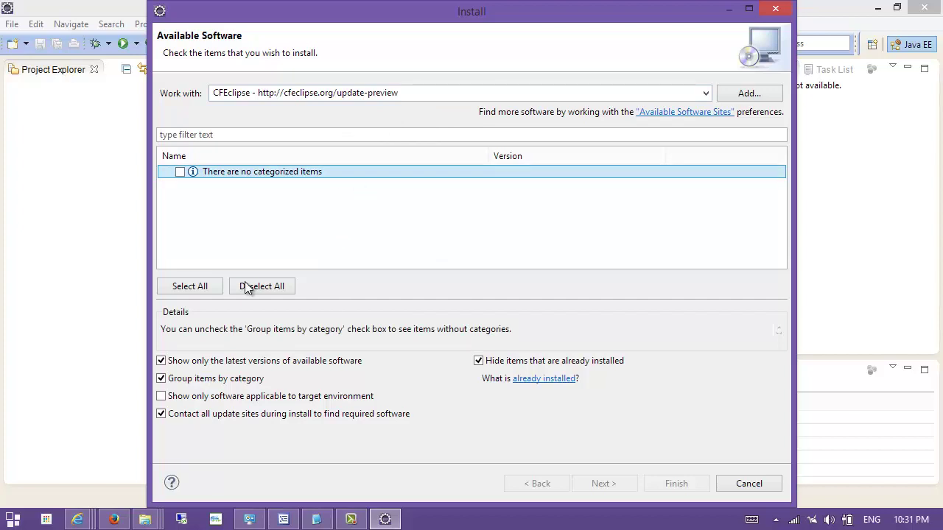
left_click(413, 93)
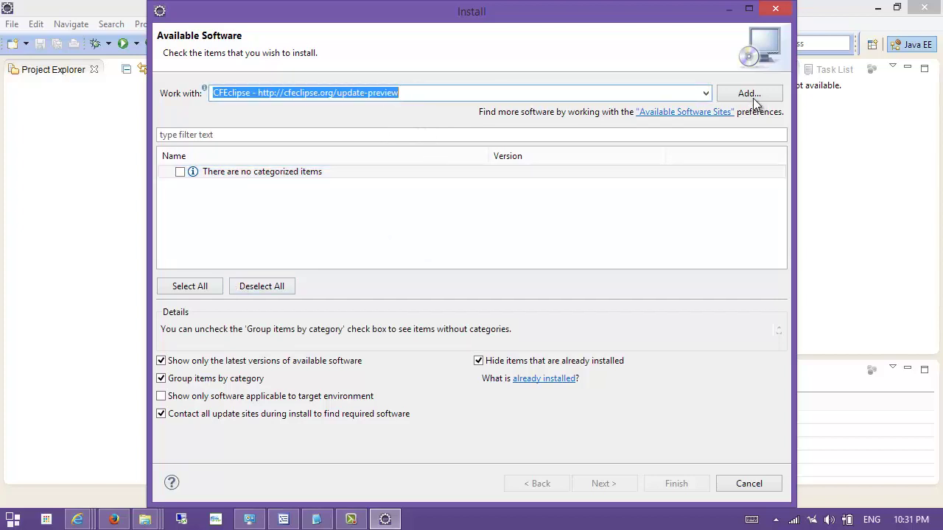
left_click(689, 112)
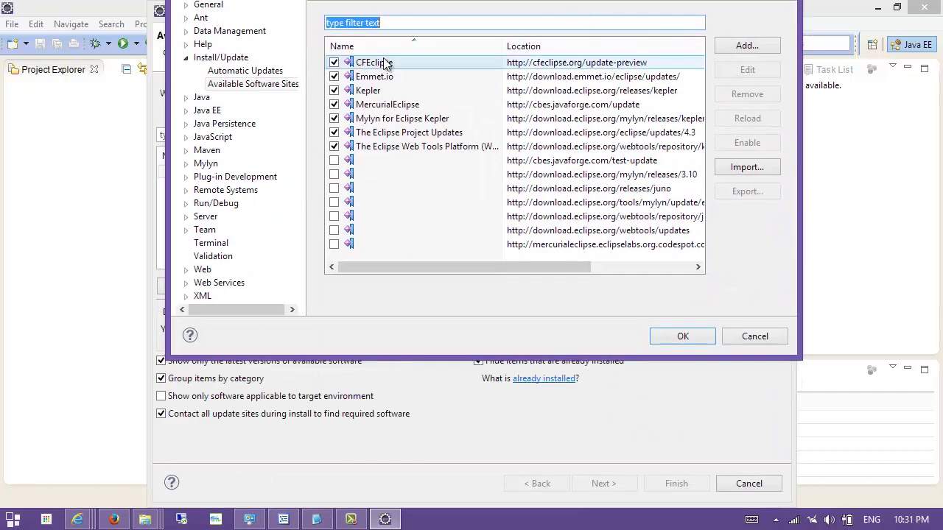
left_click(415, 65)
left_click(748, 68)
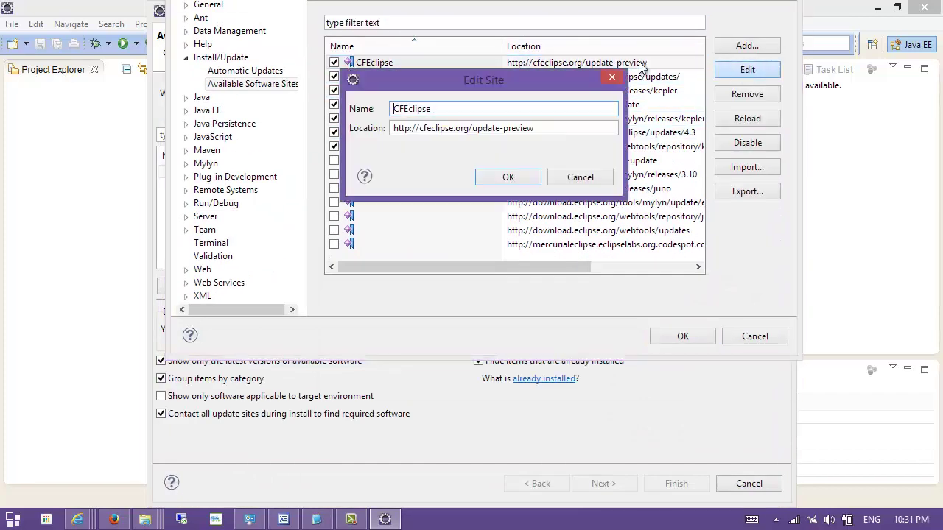
double_click(518, 128)
key("BackSpace")
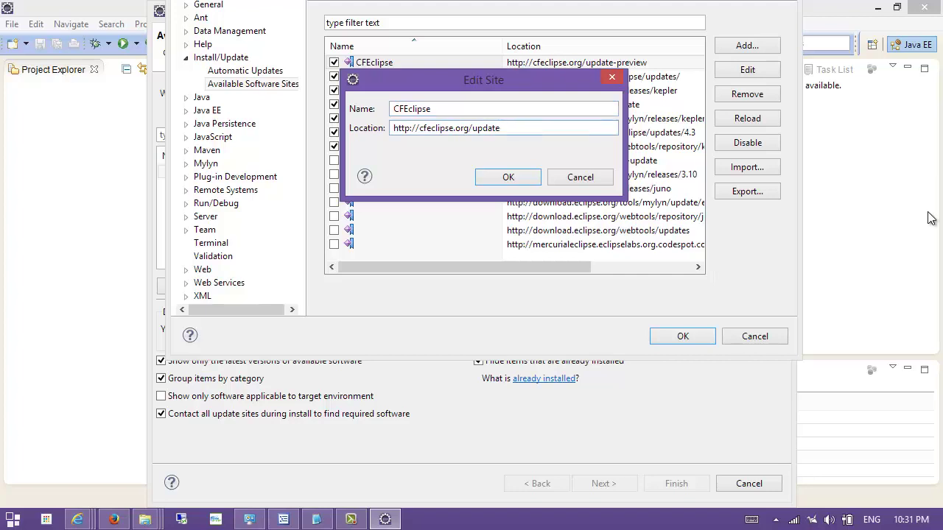
left_click(516, 178)
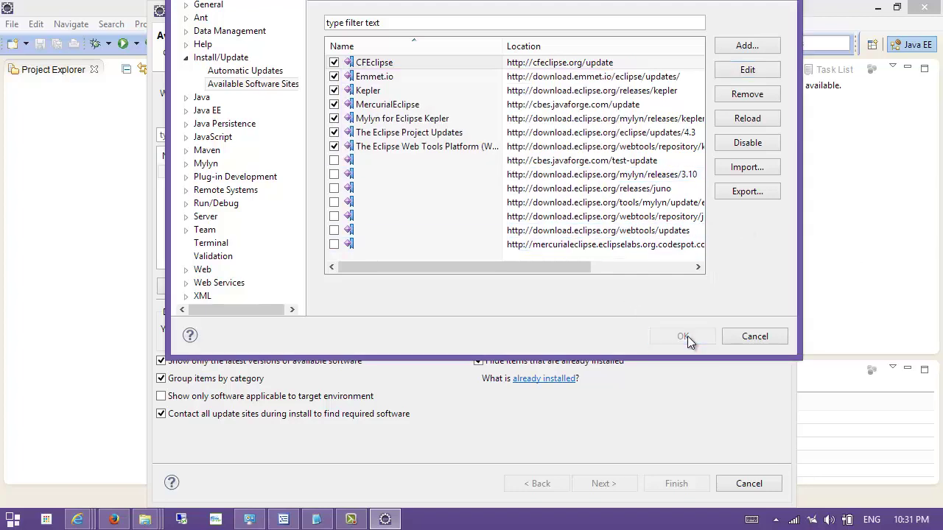
left_click(683, 336)
- Choose the CFEclipse site to work with and select CFEclipse (including MXUnit and Frameworks) for installation
left_click(626, 93)
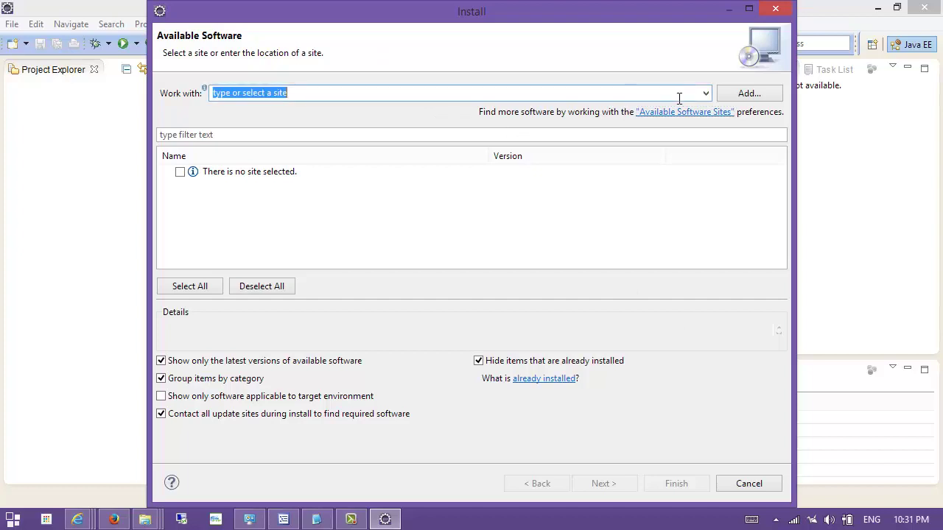
left_click(705, 93)
left_click(369, 130)
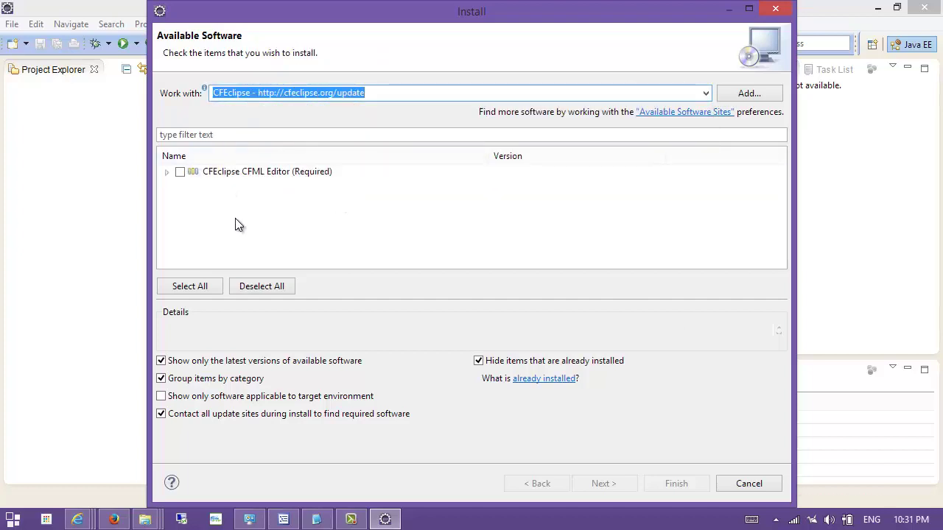
left_click(169, 175)
left_click(168, 172)
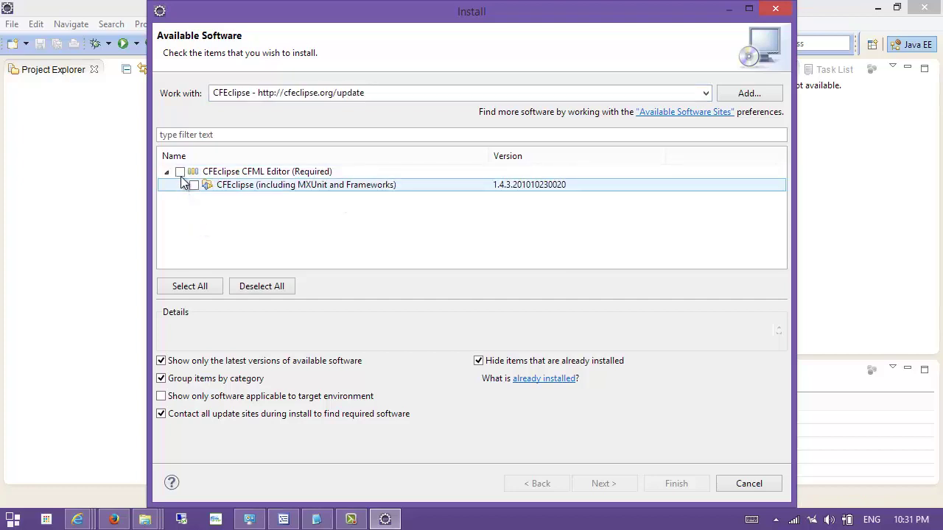
left_click(194, 185)
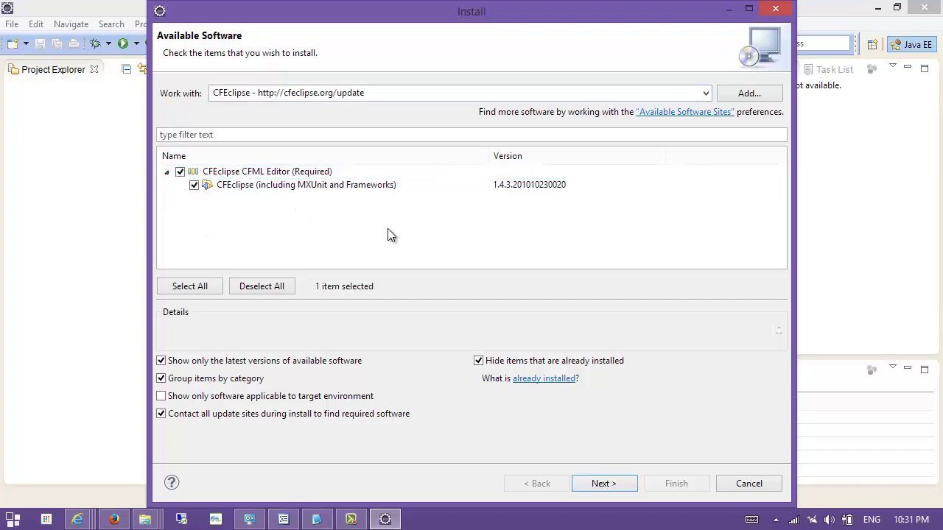
- Proceed through the install details, accept the CFEclipse license agreements and start the installation
left_click(586, 484)
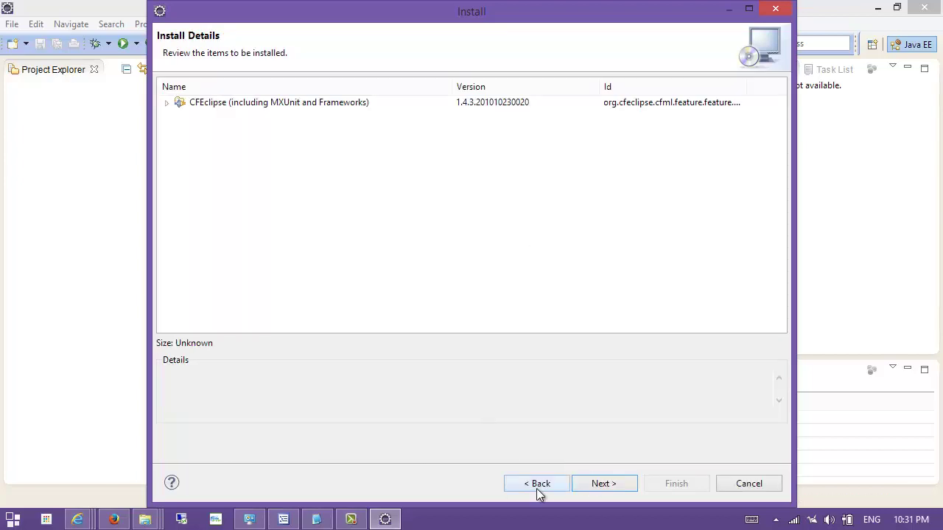
left_click(598, 484)
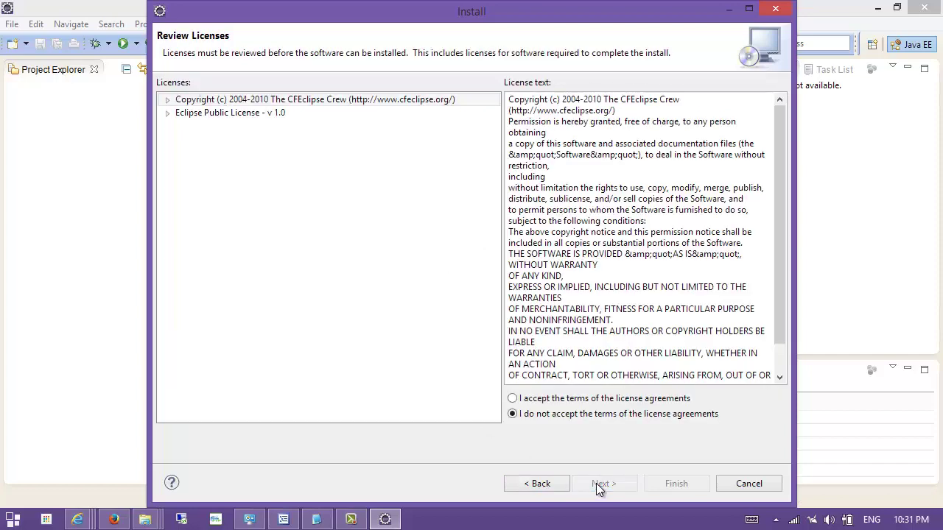
left_click(549, 398)
left_click(676, 484)
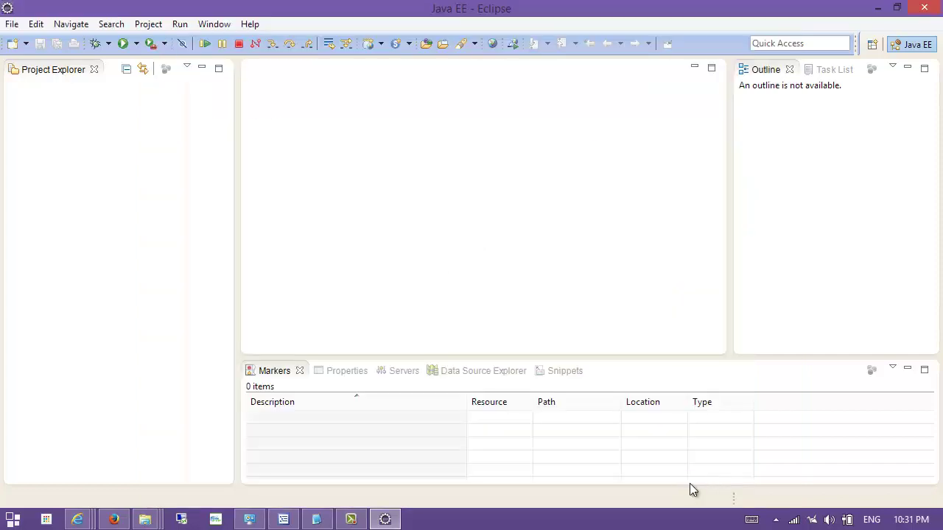
left_click(593, 288)
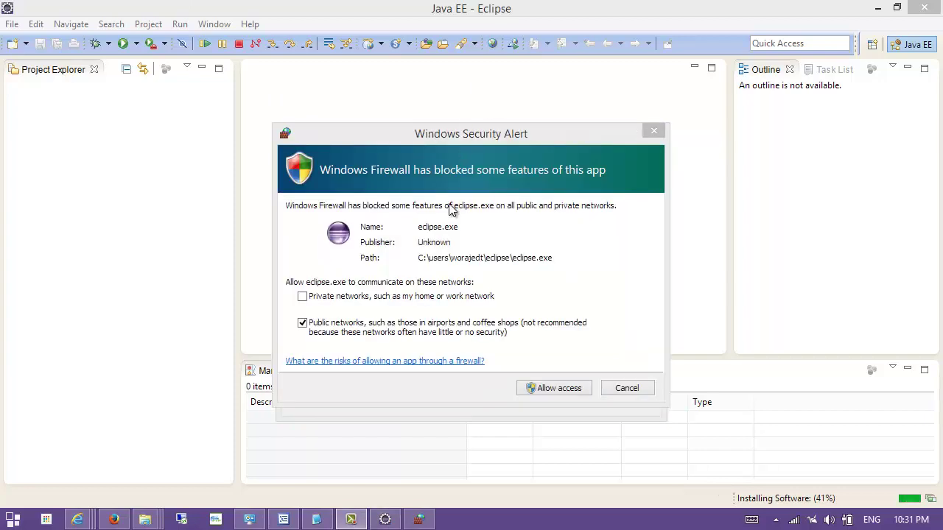
- Allow eclipse.exe through Windows Firewall on private networks as well as public networks
left_click(478, 240)
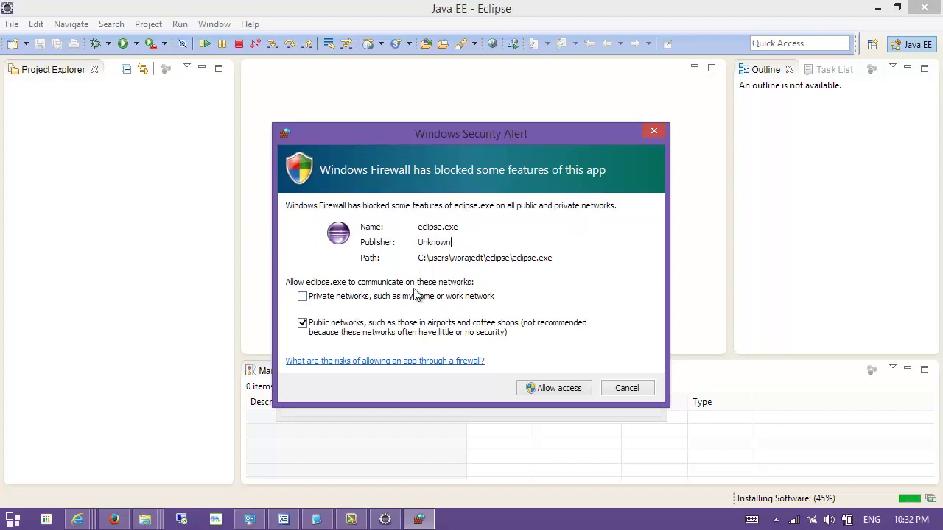
left_click(303, 297)
left_click(555, 390)
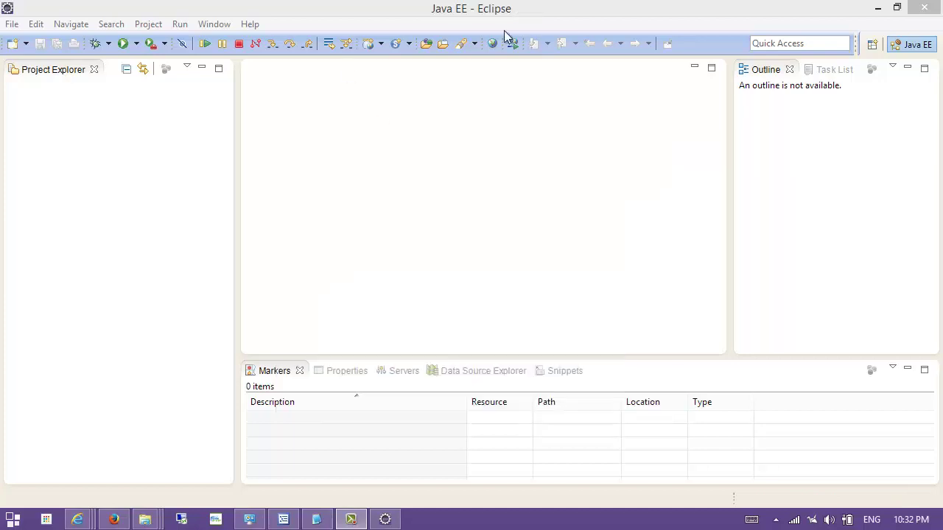
left_click(247, 25)
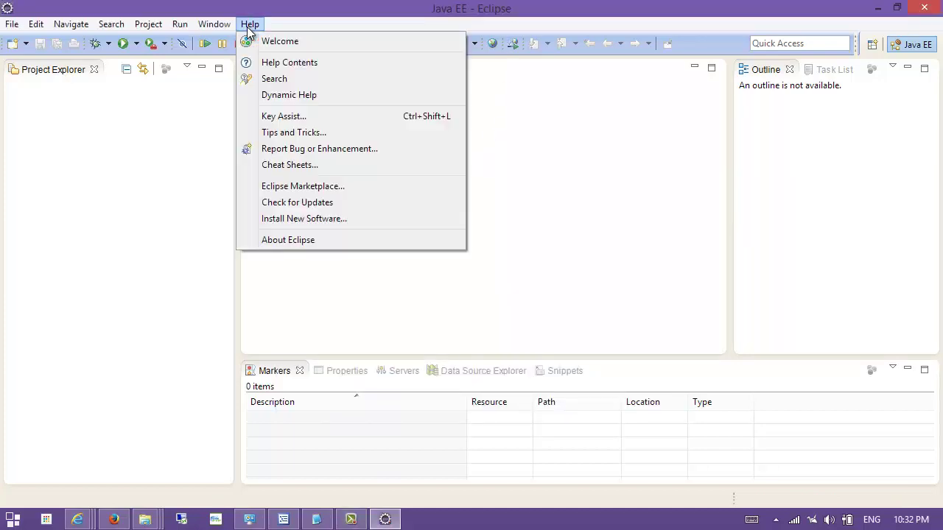
left_click(337, 218)
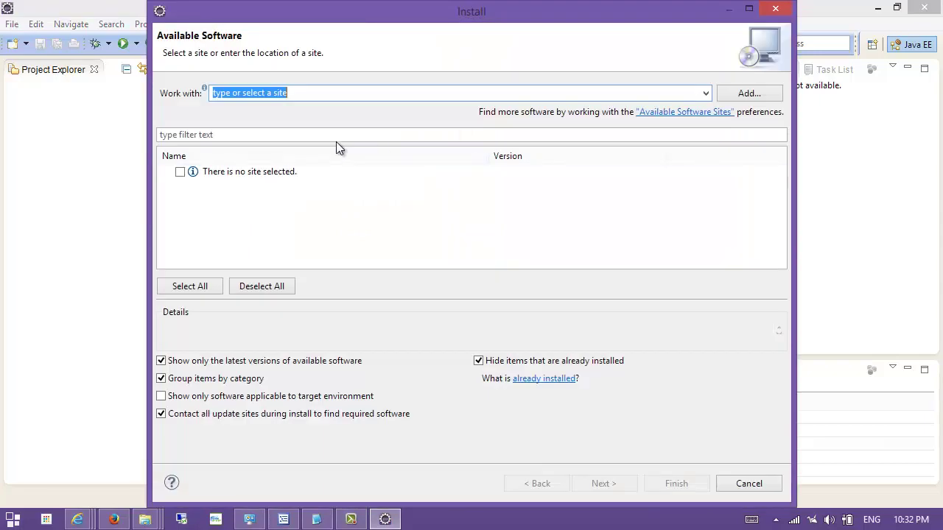
left_click(730, 94)
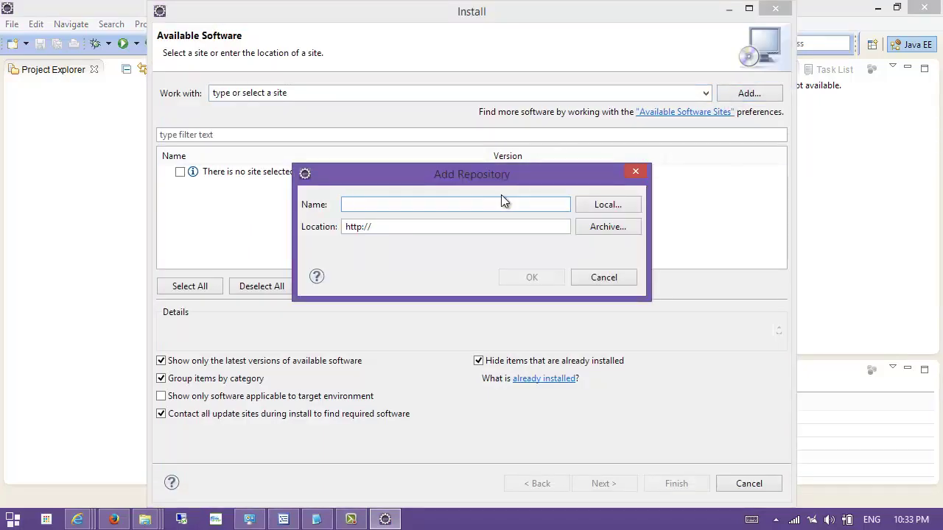
type("CFEclipse Preview")
key("Tab")
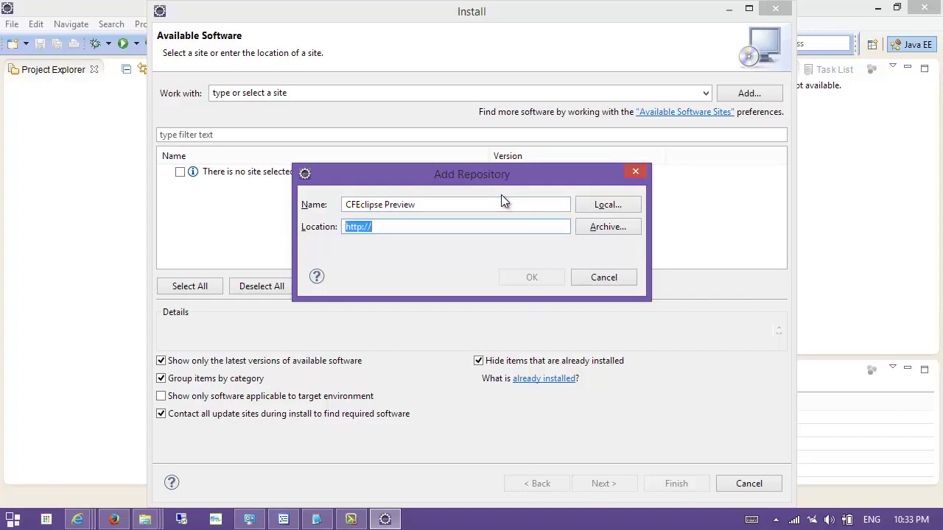
type("http://cfeclipse.org/update-preview/")
left_click(532, 279)
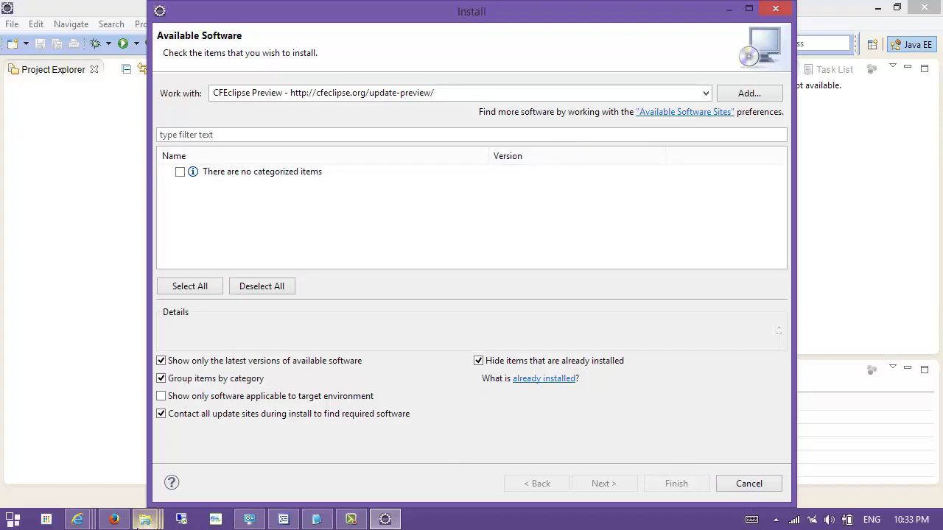
- Switch to Firefox and download the archived update site cfeupdatesite.zip from the CFEclipse Preview Build Update Site page
left_click(113, 519)
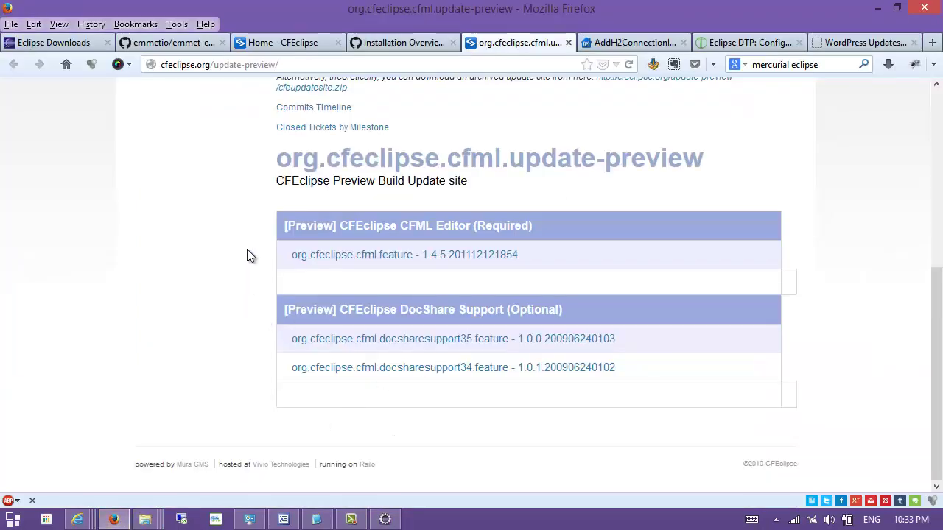
scroll(254, 243, "up", 3)
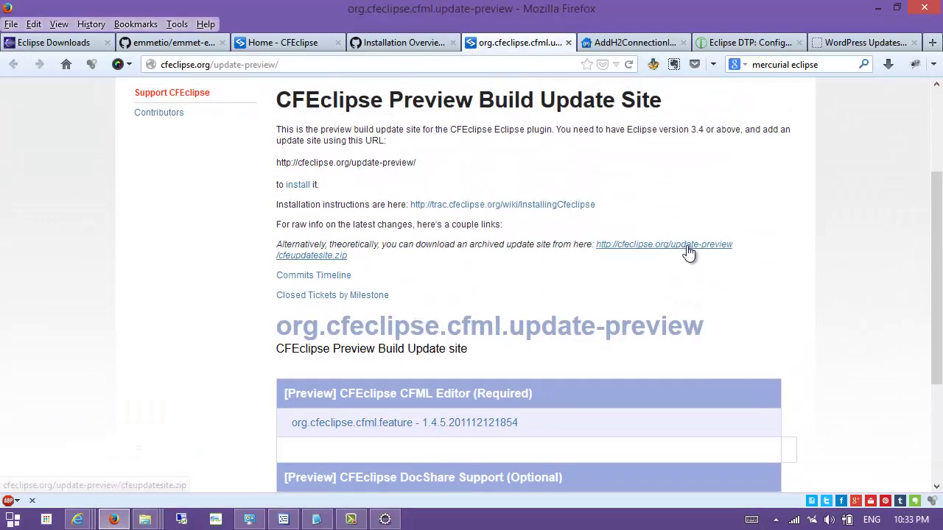
scroll(582, 251, "up", 2)
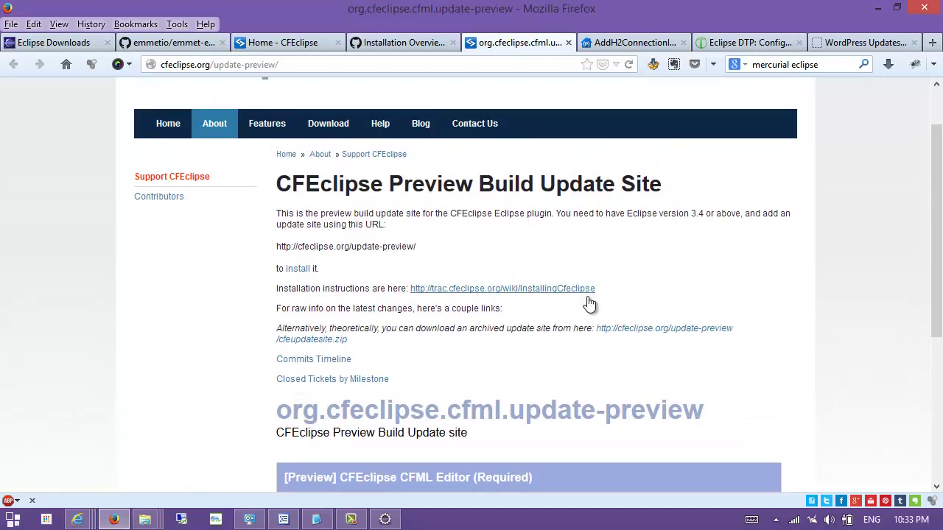
scroll(627, 286, "down", 2)
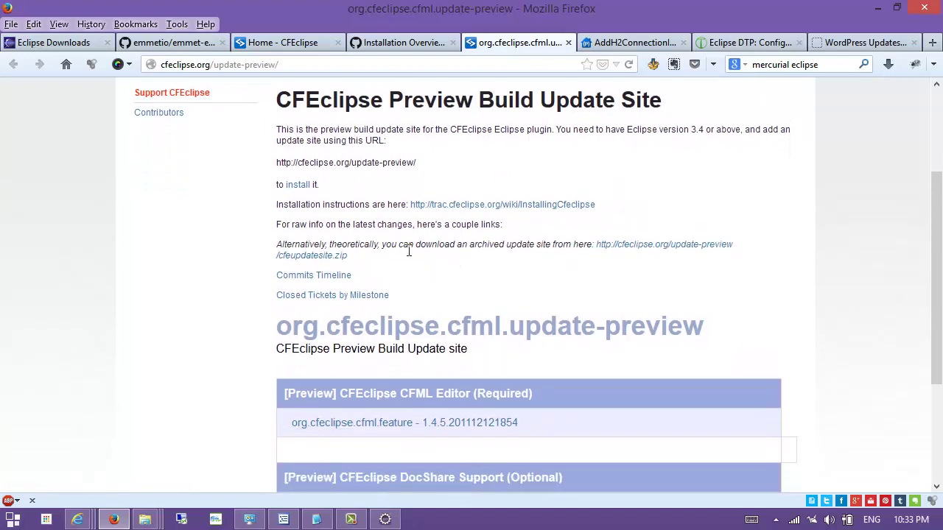
left_click(642, 252)
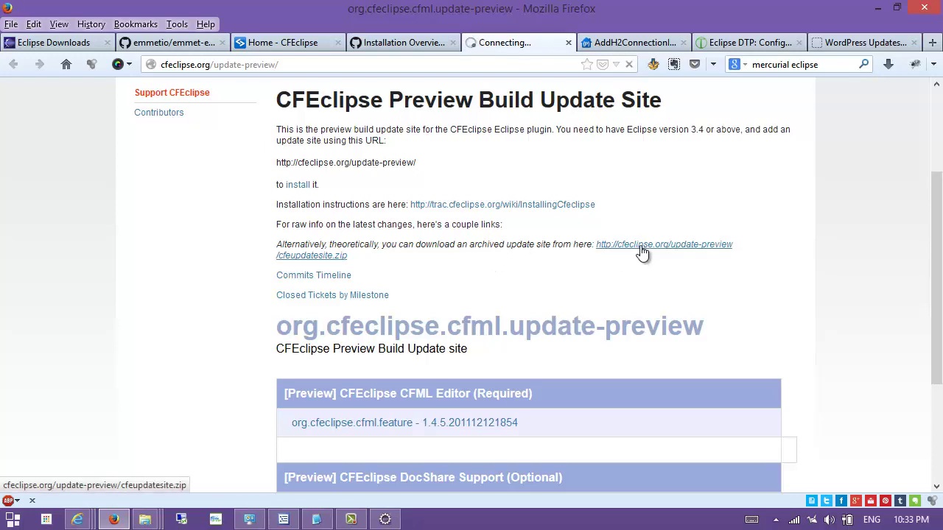
left_click(468, 267)
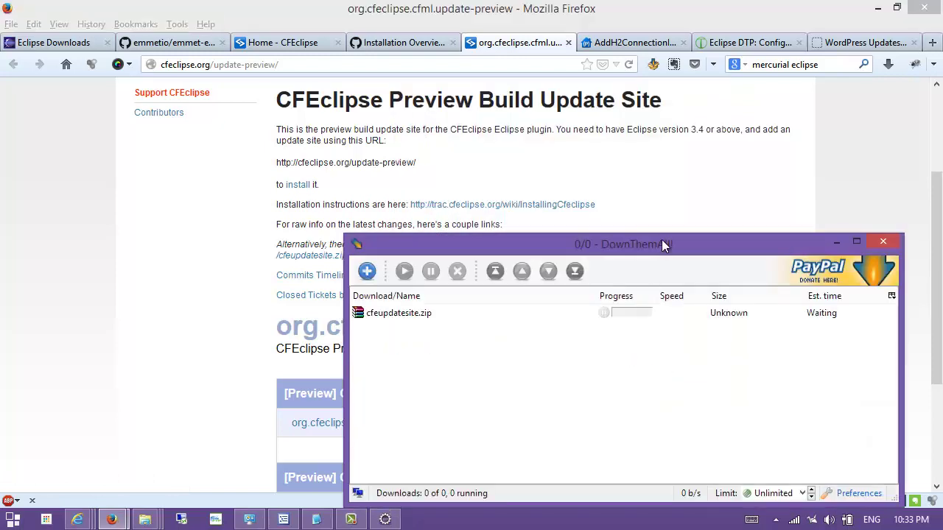
left_click_drag(662, 242, 460, 168)
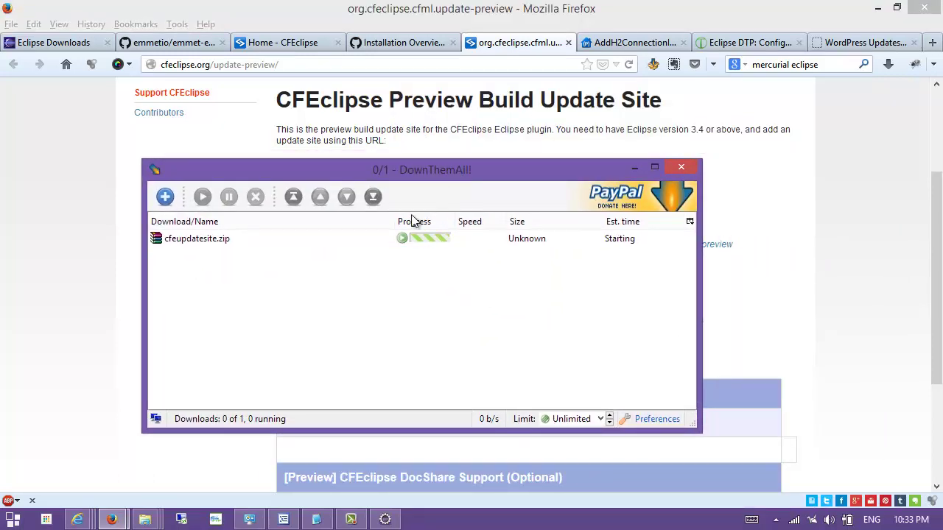
- Examine the plugins and features folders in the eclipse installation folder in File Explorer, alongside the cfeupdatesite.zip download
mouse_move(165, 523)
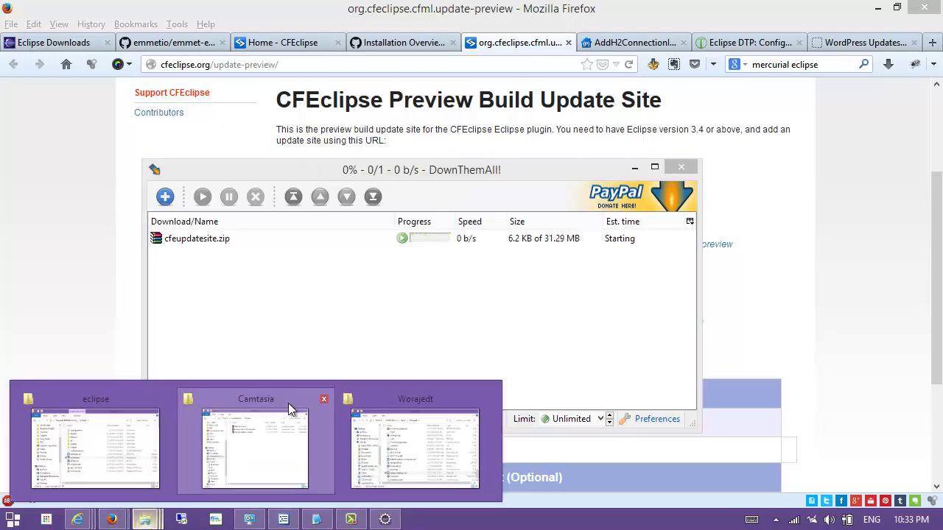
left_click(137, 437)
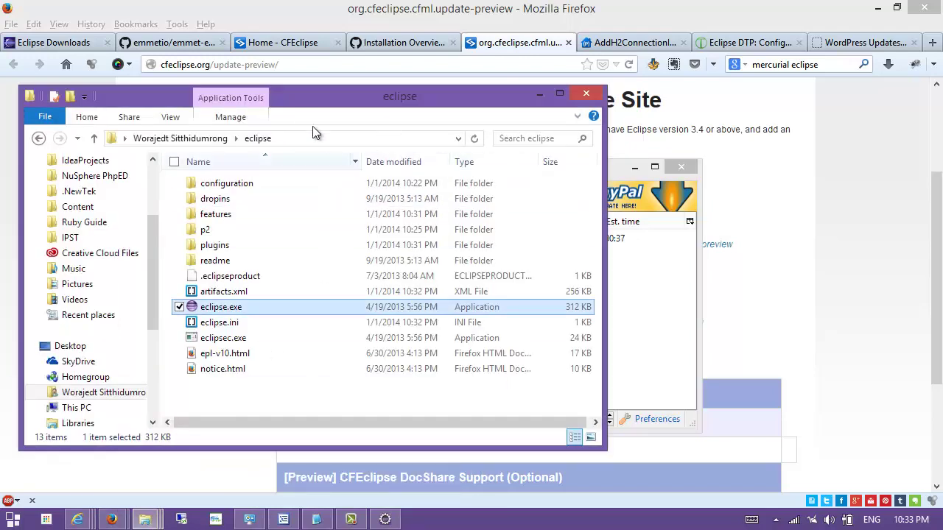
left_click_drag(309, 98, 619, 76)
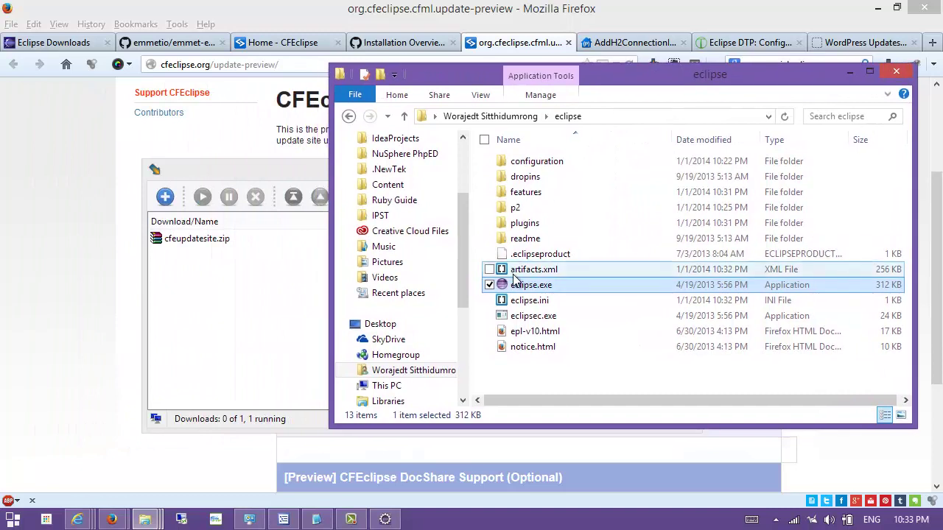
left_click(567, 225)
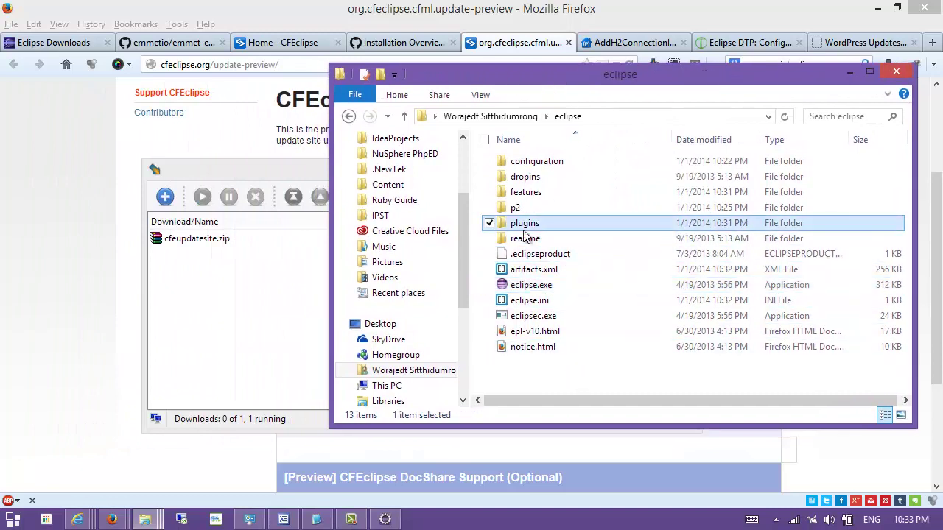
left_click(542, 194)
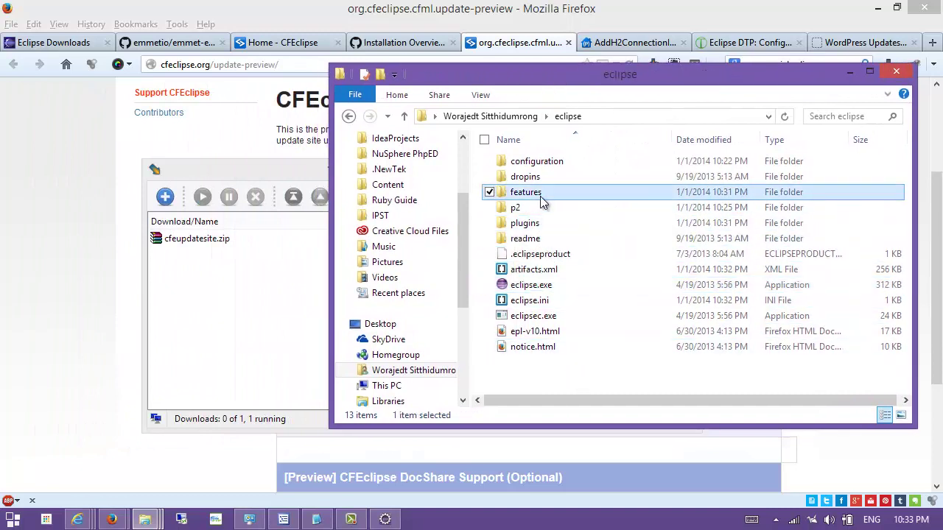
left_click(549, 233)
left_click(242, 267)
left_click(250, 242)
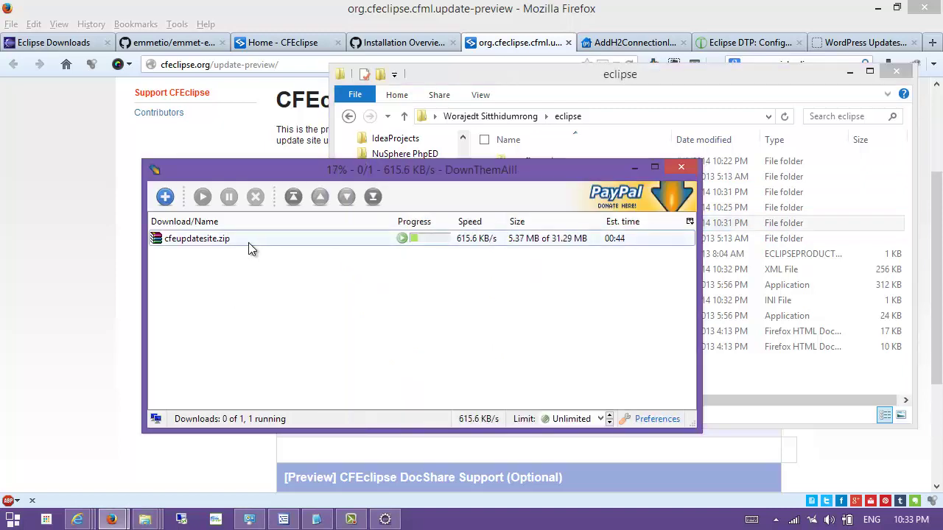
left_click_drag(320, 177, 253, 146)
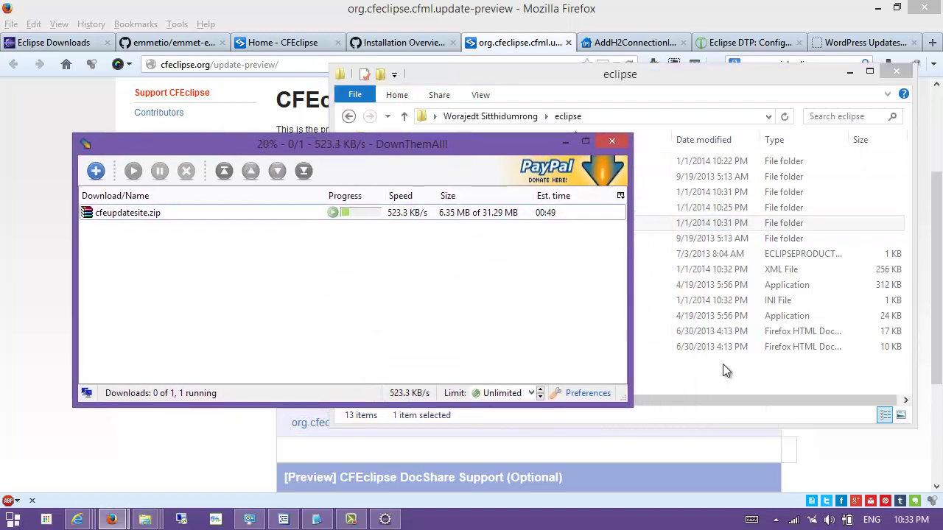
left_click(726, 371)
left_click(548, 222)
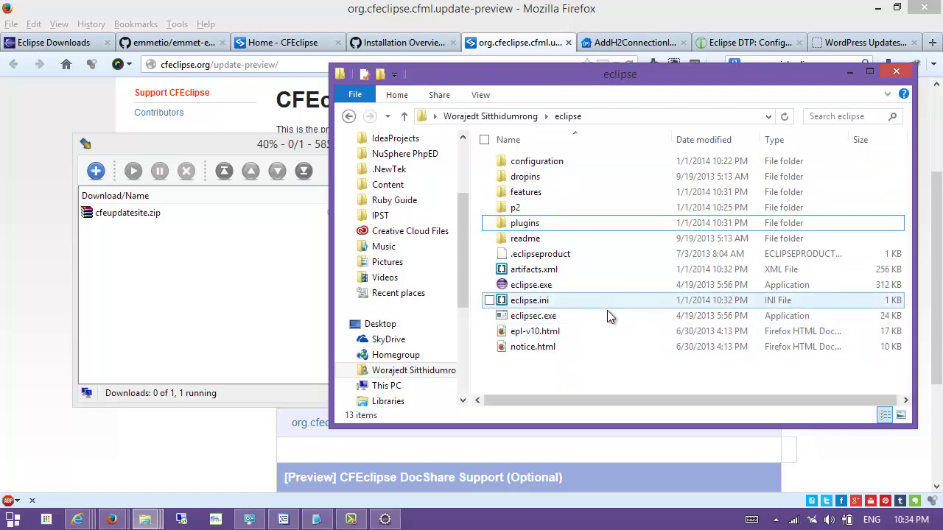
left_click_drag(544, 83, 591, 110)
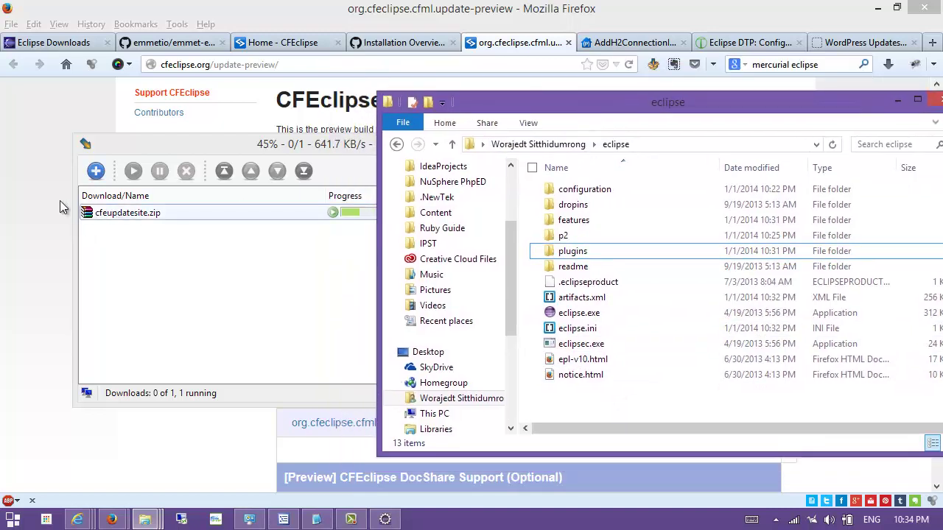
left_click(246, 261)
left_click(231, 485)
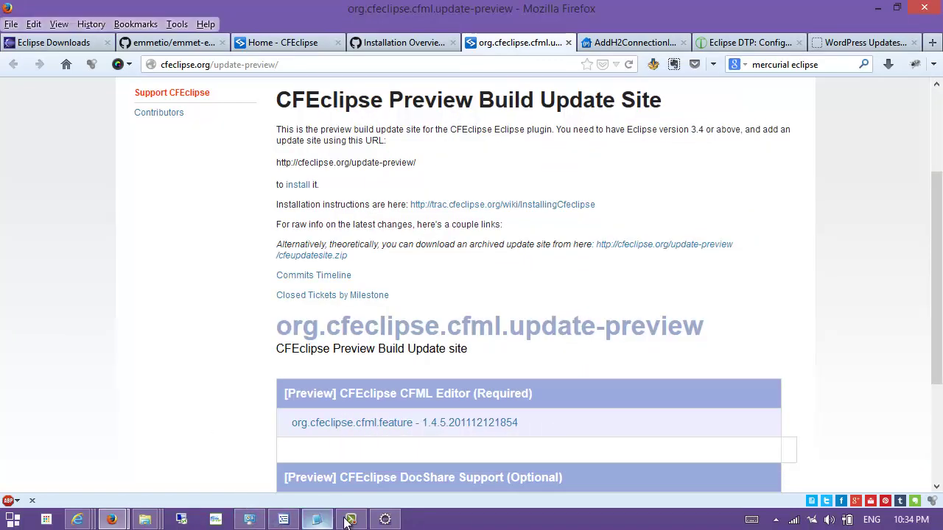
- Switch to Eclipse, remove CFEclipse Preview from the available software sites and cancel the Install wizard
left_click(384, 519)
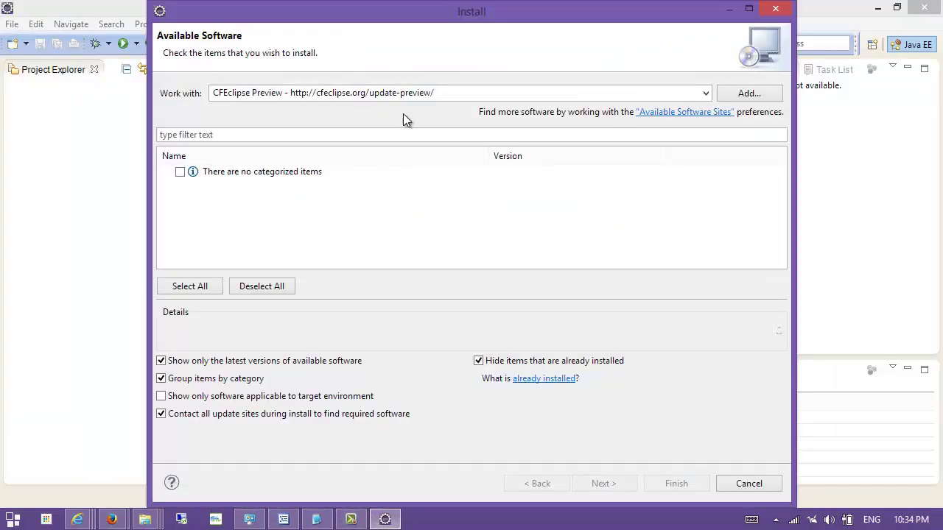
left_click(709, 111)
left_click(445, 123)
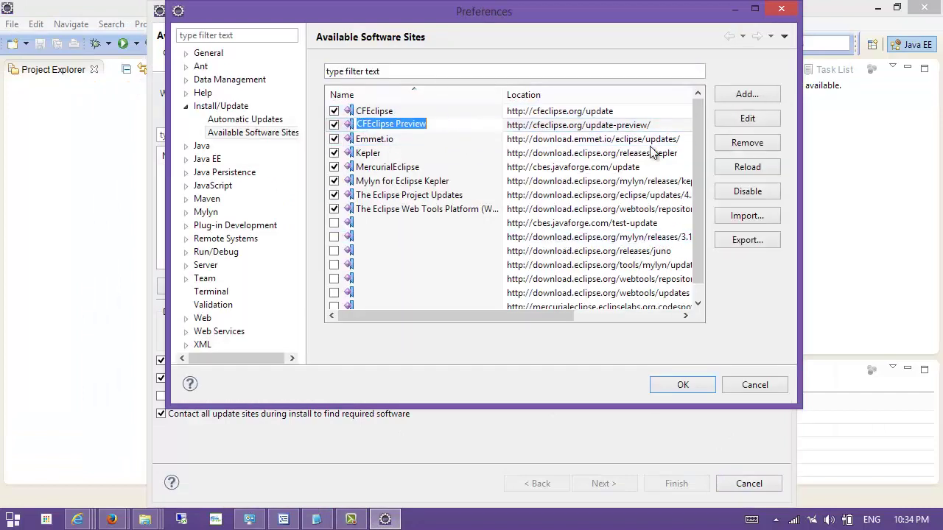
left_click(751, 147)
left_click(579, 224)
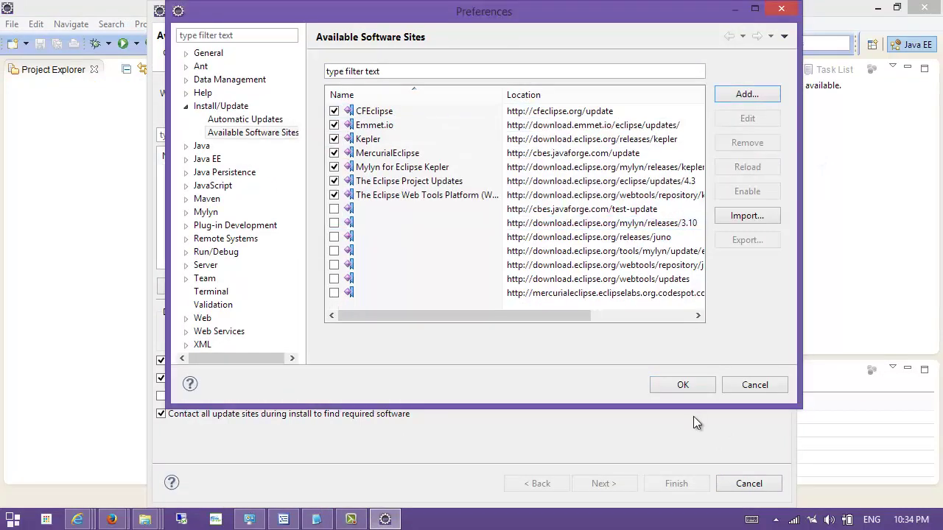
left_click(697, 385)
left_click(741, 484)
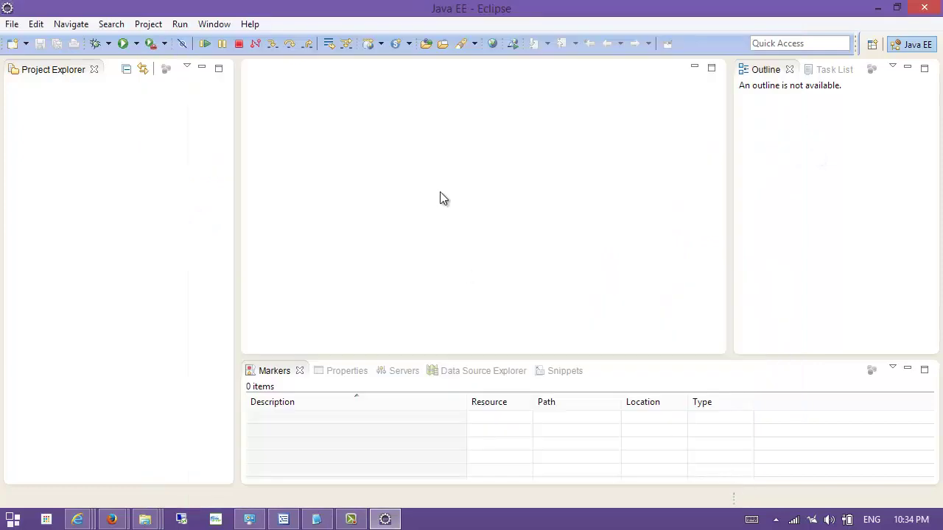
- Exit Eclipse and relaunch it with eclipse.exe from the eclipse folder in File Explorer
left_click(12, 23)
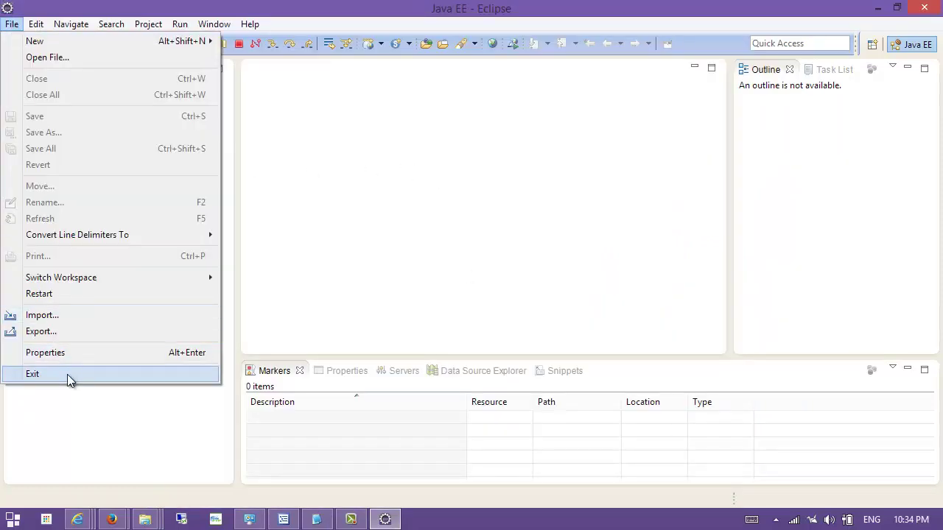
left_click(32, 373)
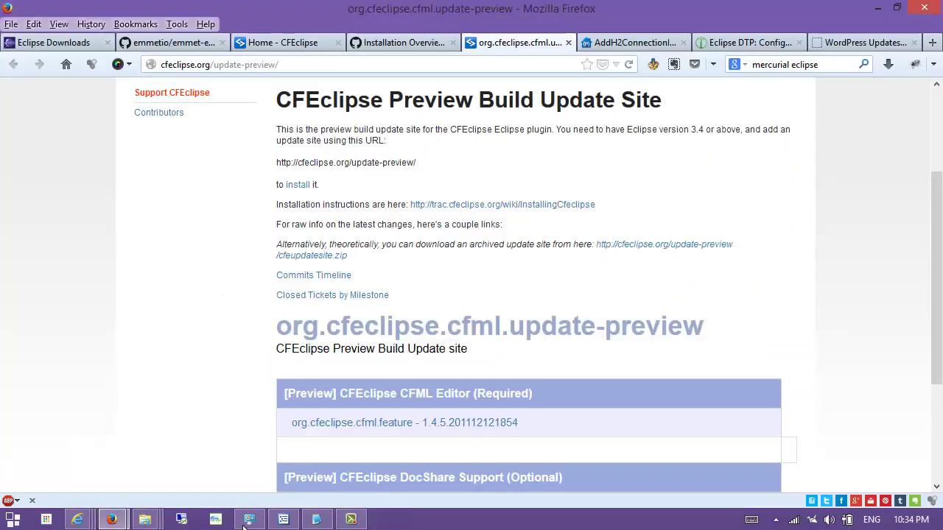
mouse_move(145, 519)
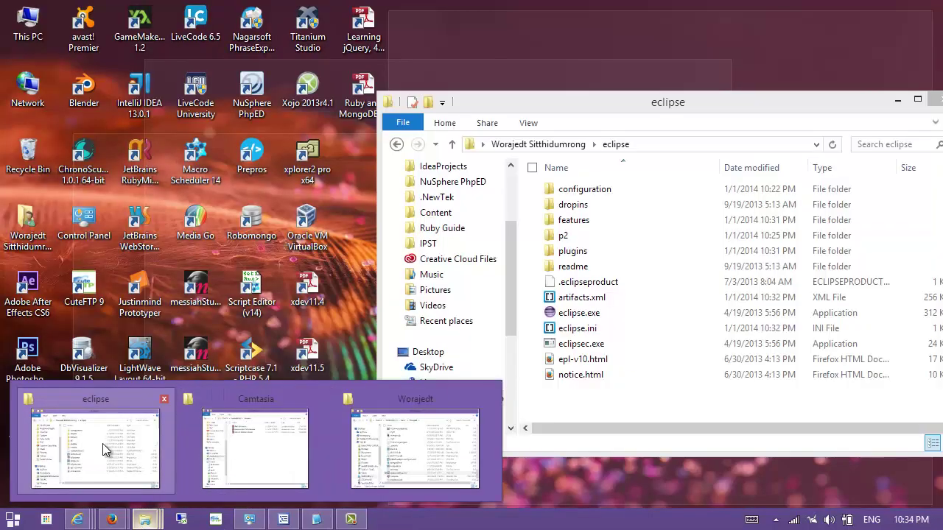
left_click(102, 444)
double_click(594, 315)
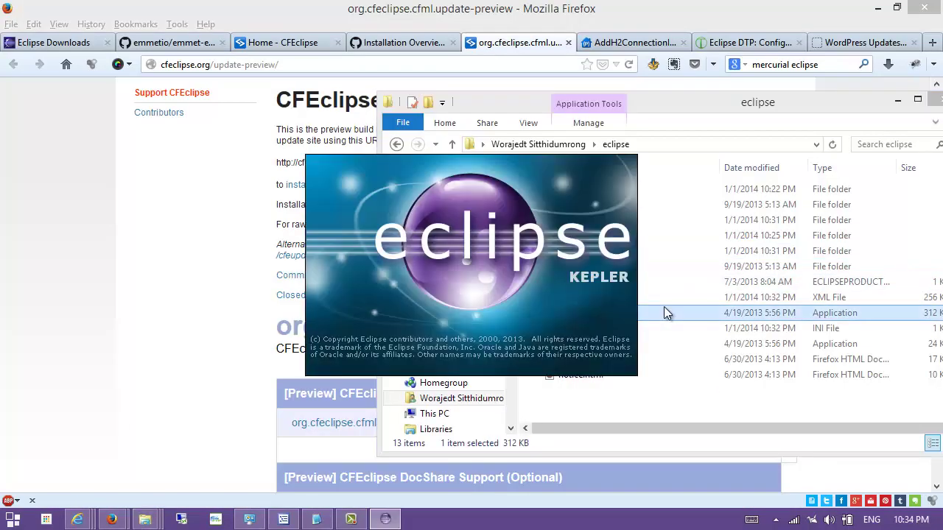